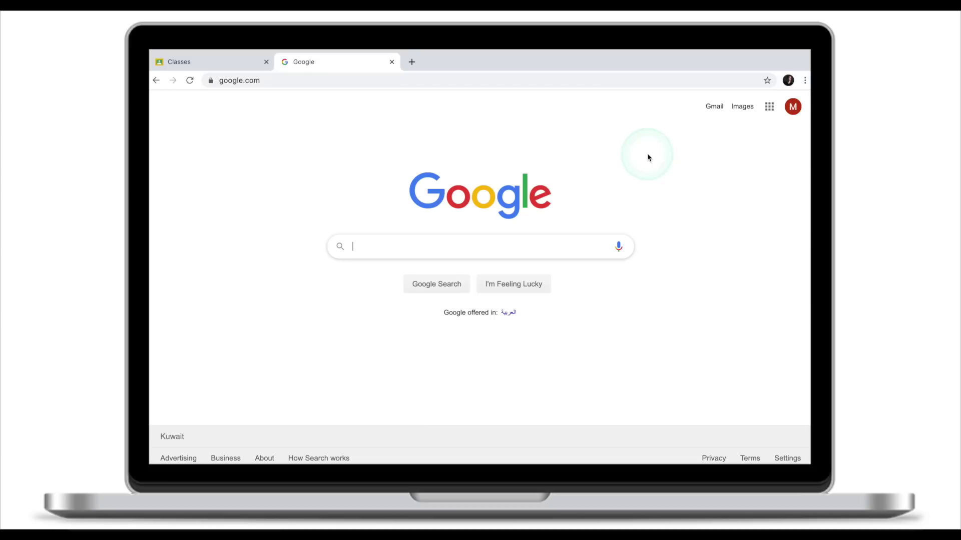
# - Launch Google Classroom from the Google apps panel on Google Search
pyautogui.click(765, 145)
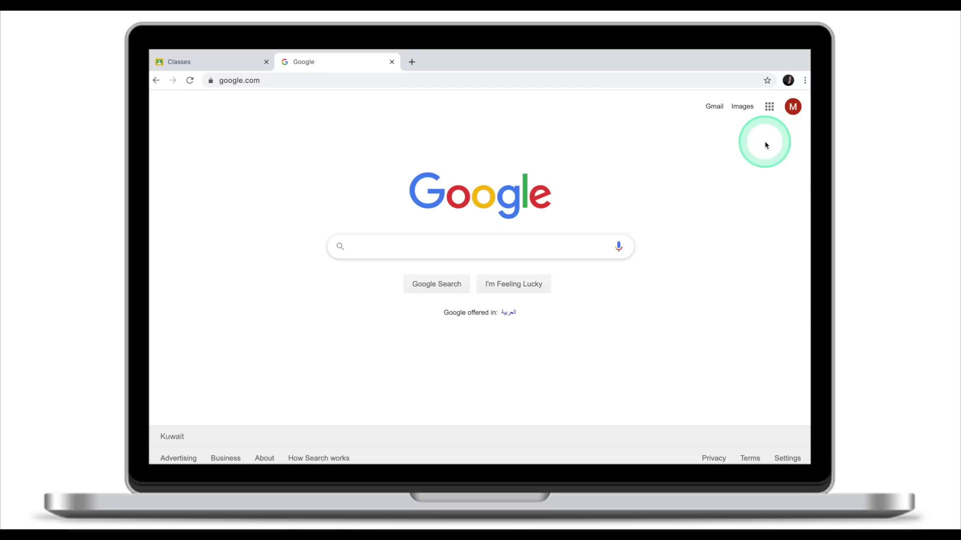
pyautogui.click(770, 111)
pyautogui.scroll(-7, 730, 203)
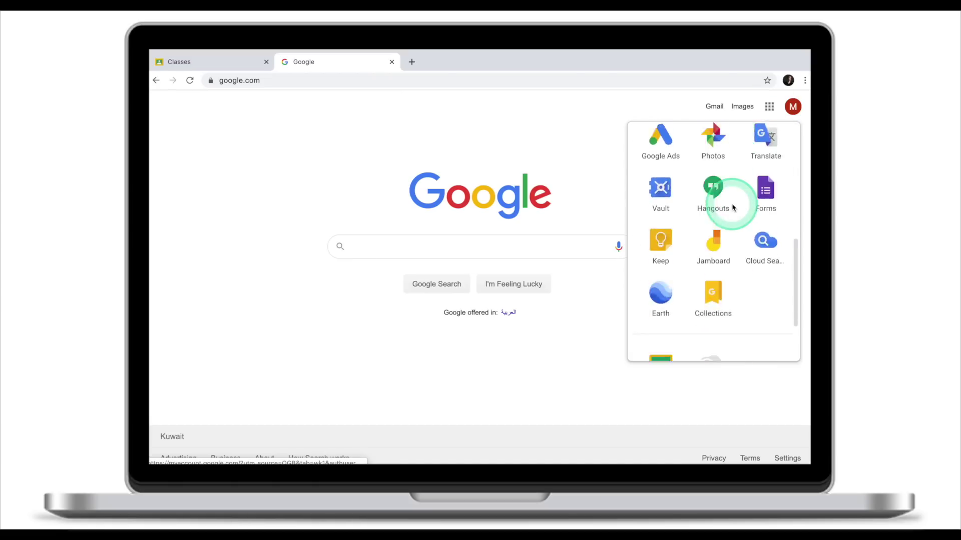
pyautogui.click(659, 283)
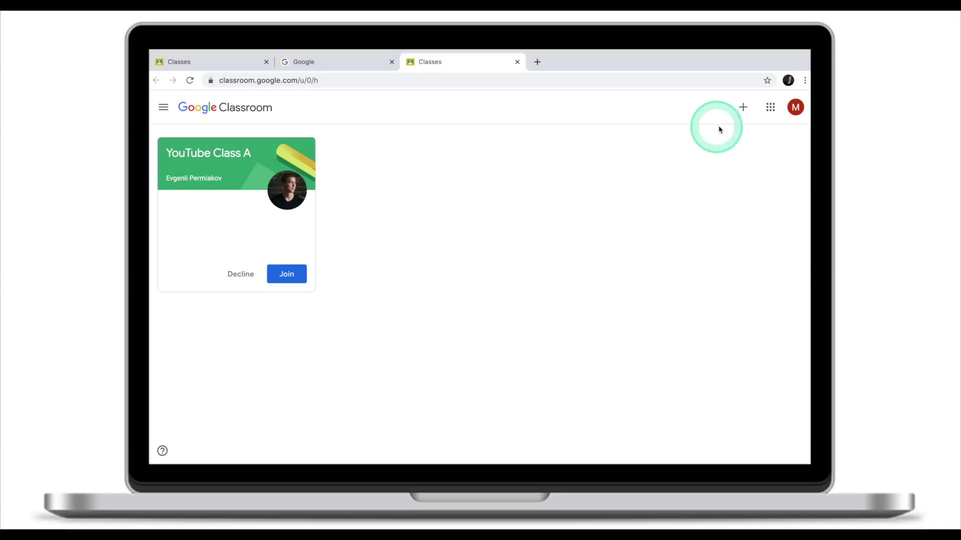
# - Abandon the join-by-code dialog and accept the YouTube Class A invitation instead
pyautogui.click(743, 108)
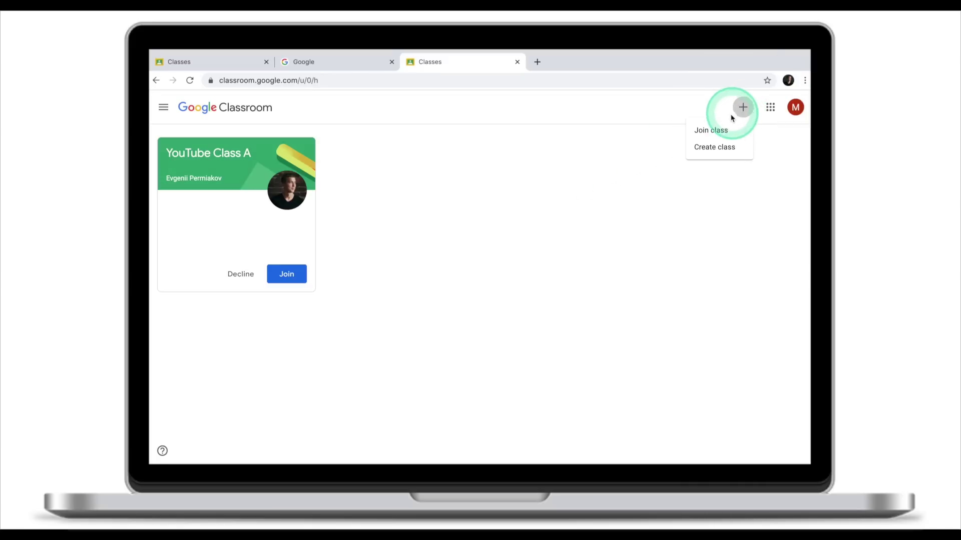
pyautogui.click(719, 134)
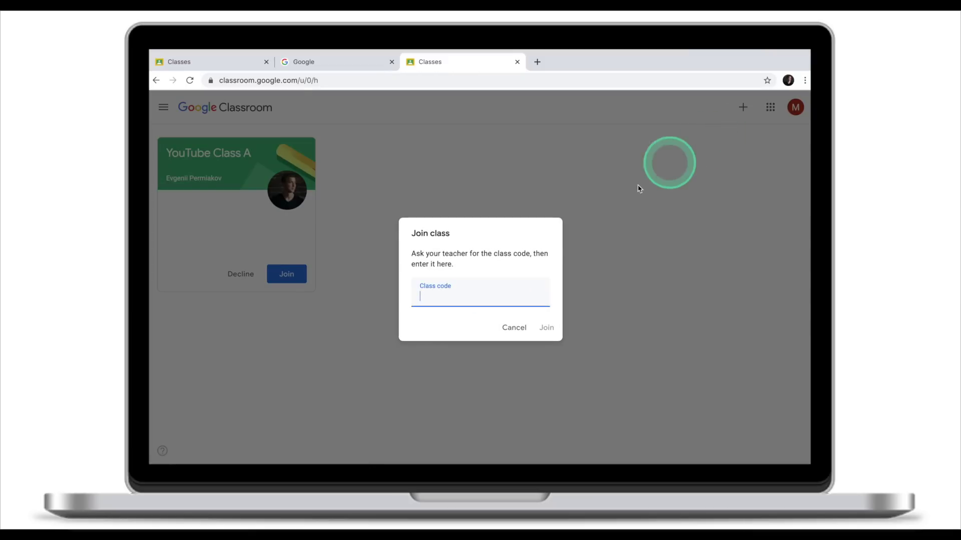
pyautogui.click(457, 304)
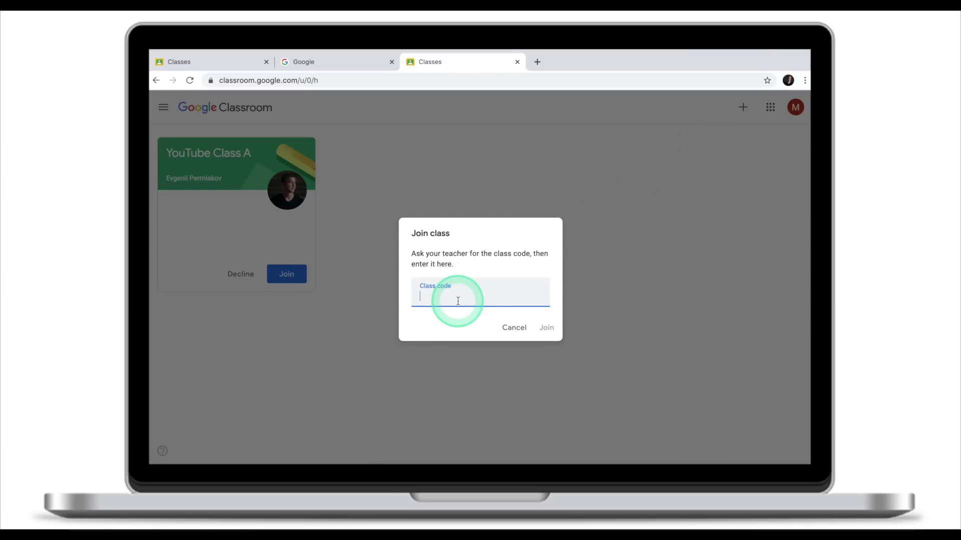
pyautogui.click(502, 326)
pyautogui.click(443, 203)
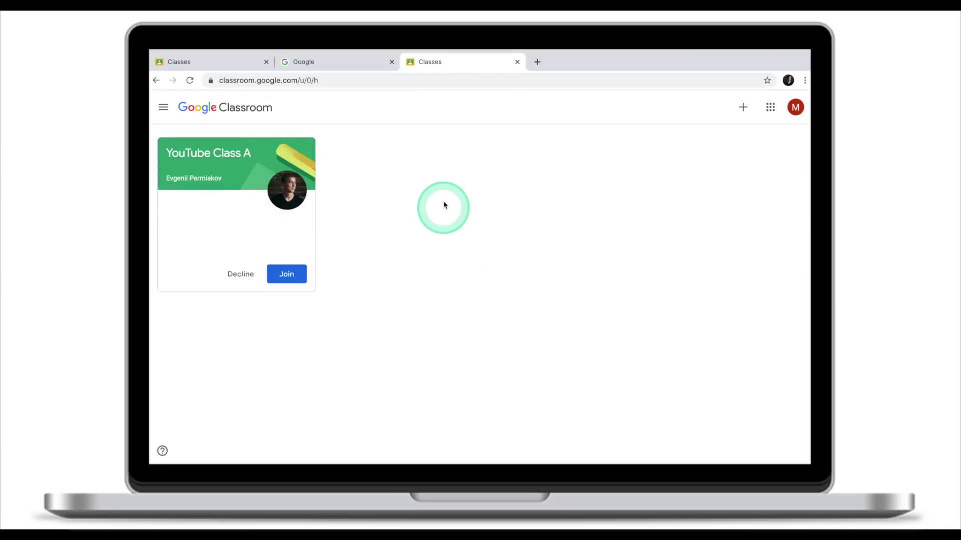
pyautogui.click(288, 275)
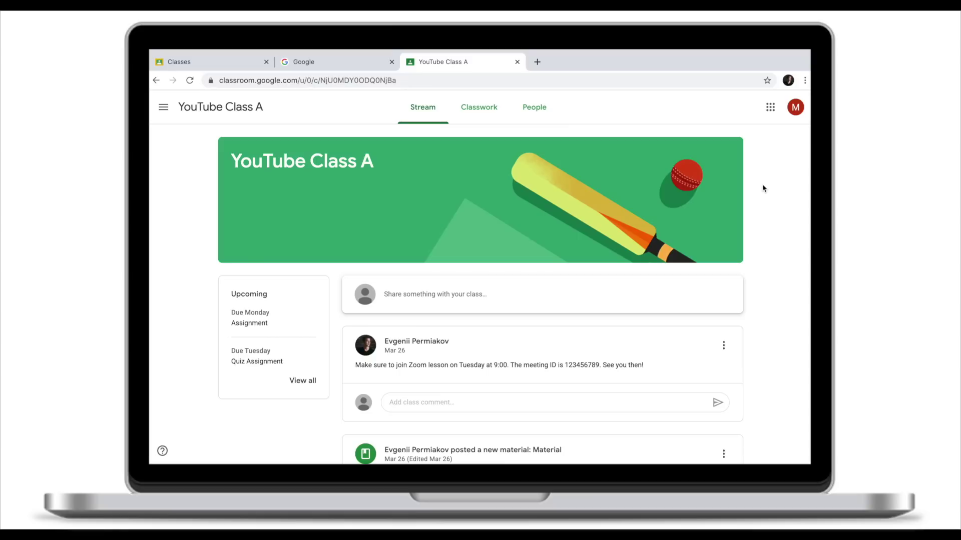
pyautogui.scroll(-2, 516, 189)
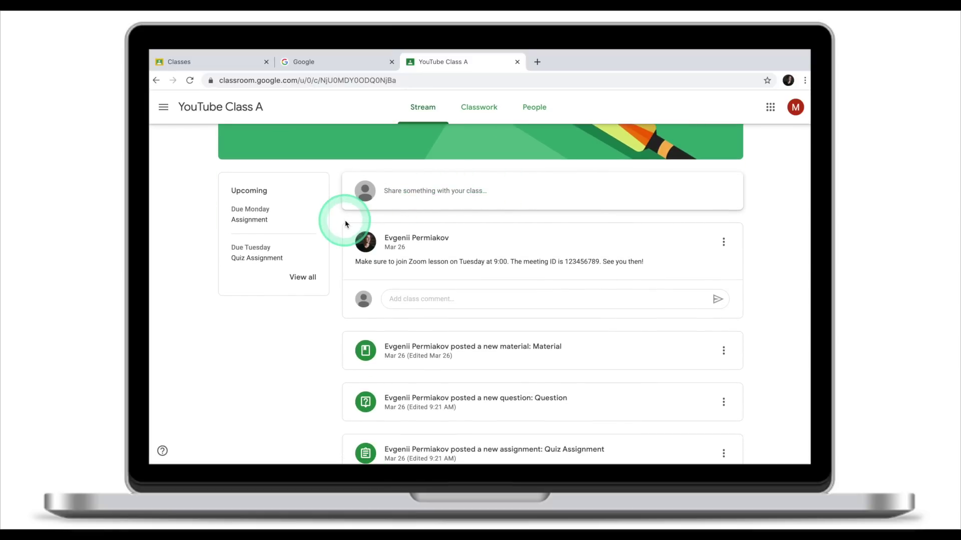
pyautogui.scroll(-1, 345, 223)
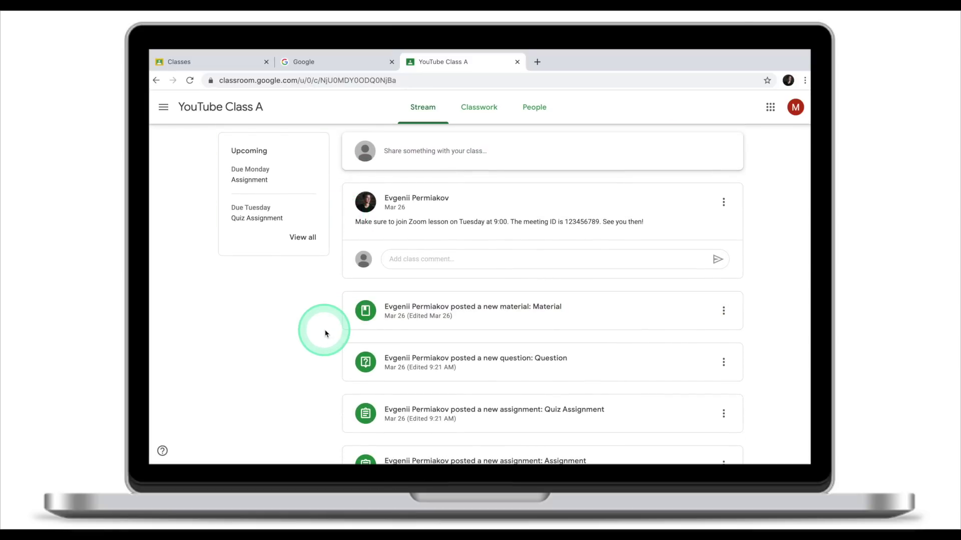
pyautogui.scroll(-1, 326, 333)
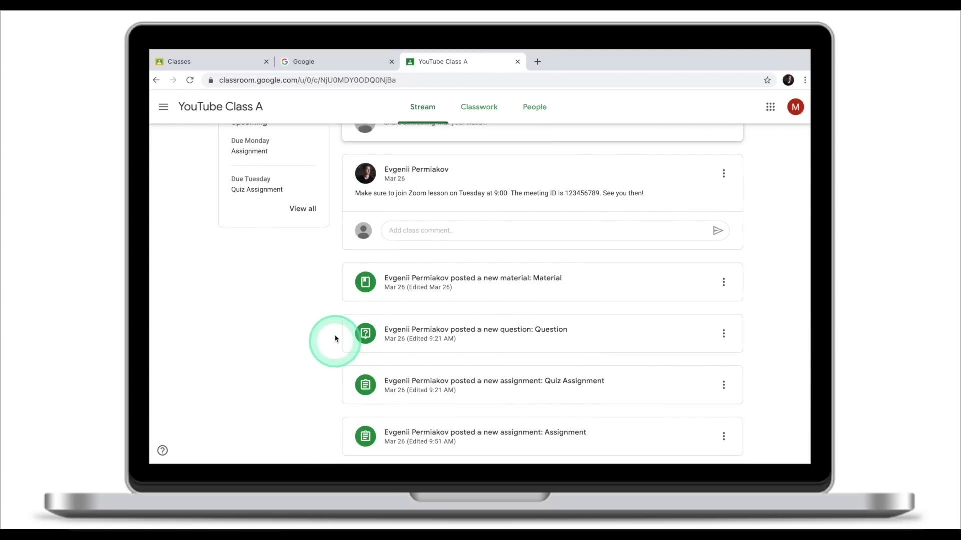
pyautogui.scroll(3, 336, 300)
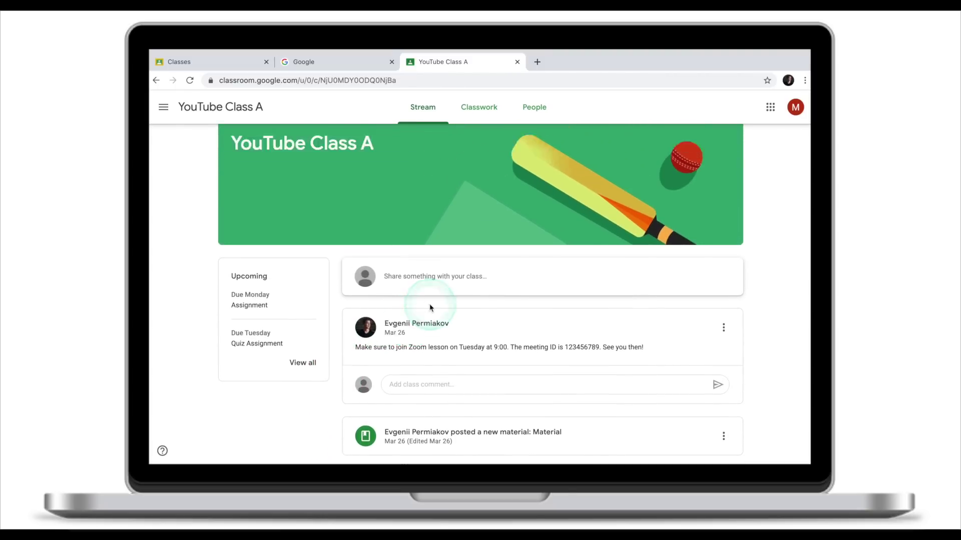
pyautogui.scroll(1, 320, 295)
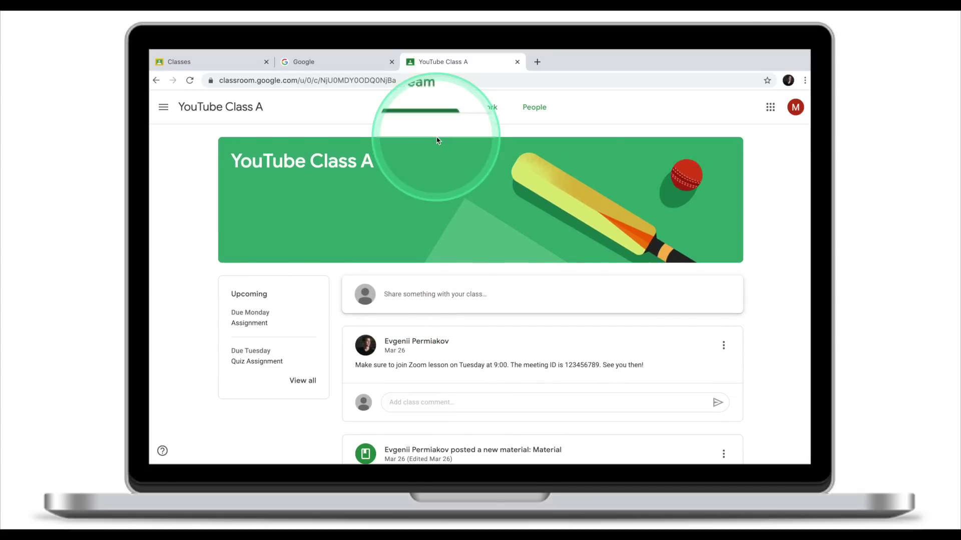
pyautogui.click(426, 120)
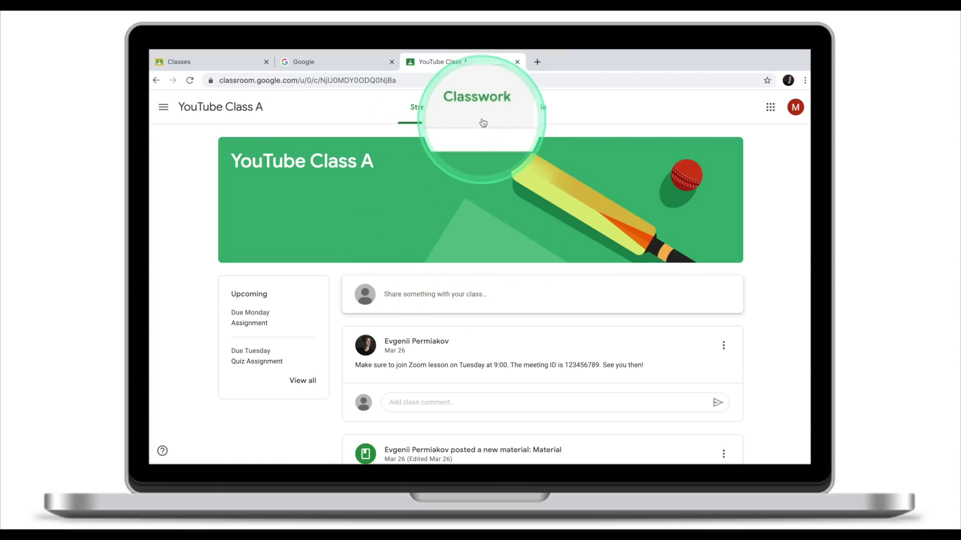
# - Check the class's teachers and classmates in People, then go to Classwork
pyautogui.click(535, 110)
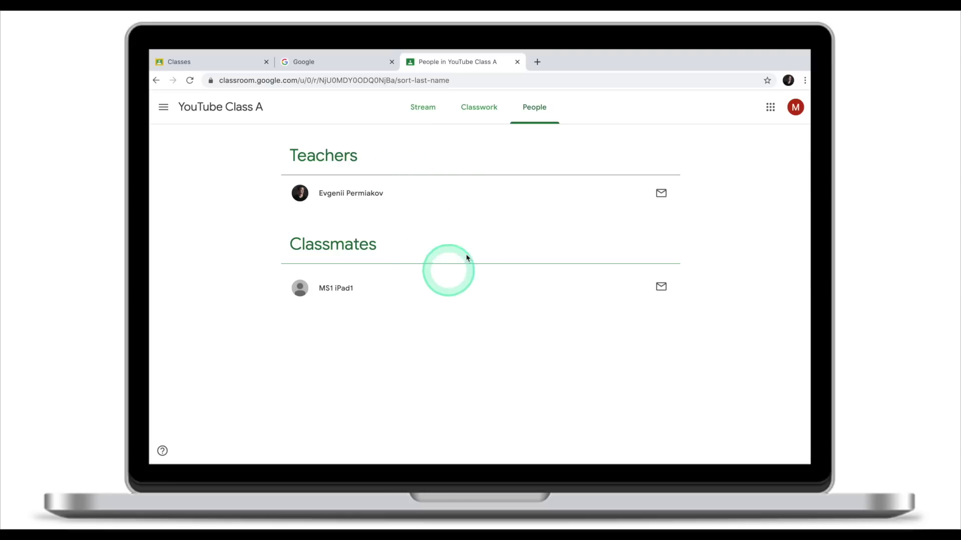
pyautogui.click(481, 113)
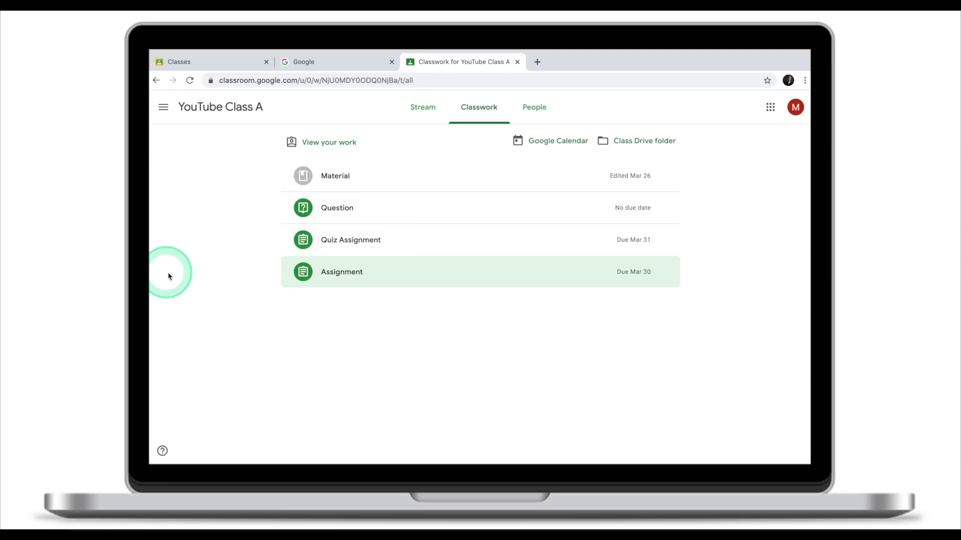
# - Expand the Assignment due Mar 30 and scroll through its instructions, rubric and attachments
pyautogui.click(325, 273)
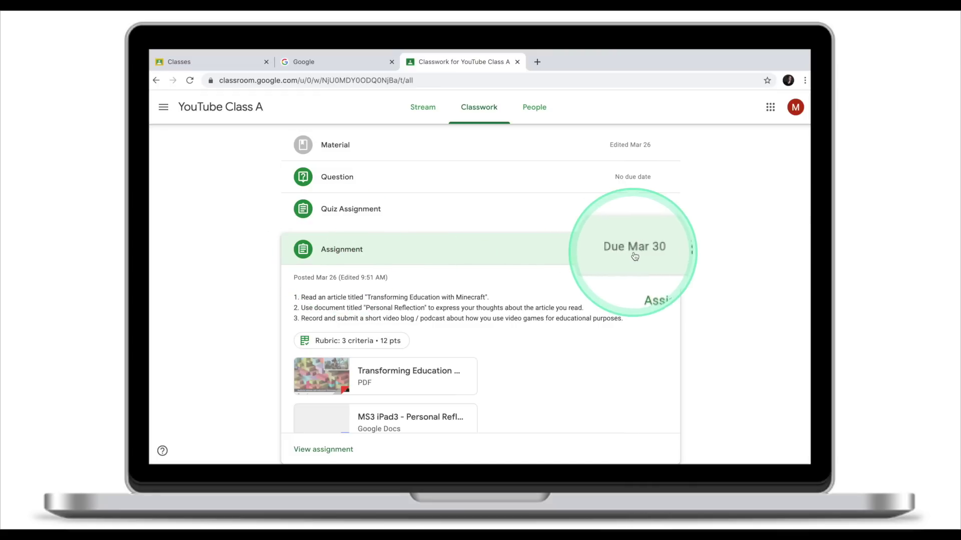
pyautogui.scroll(-1, 315, 266)
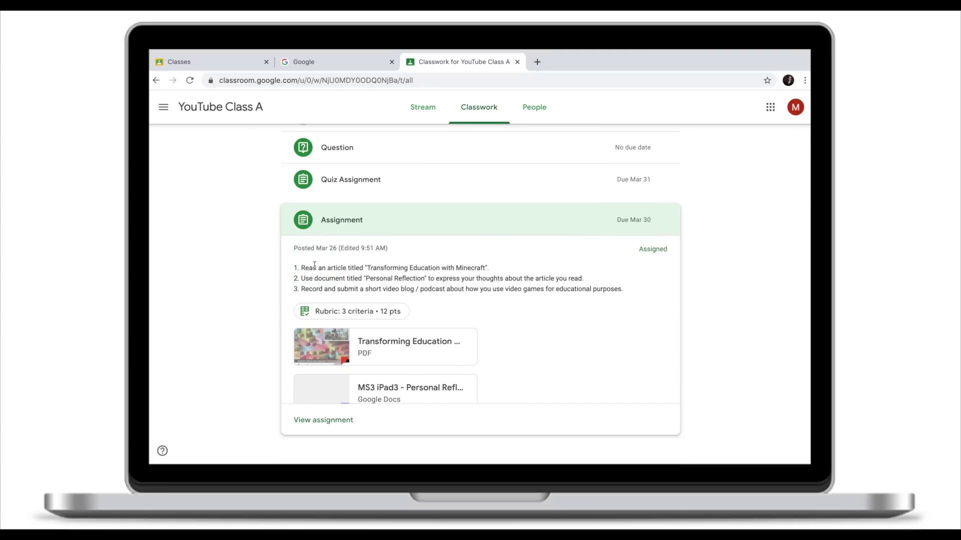
pyautogui.scroll(-1, 350, 306)
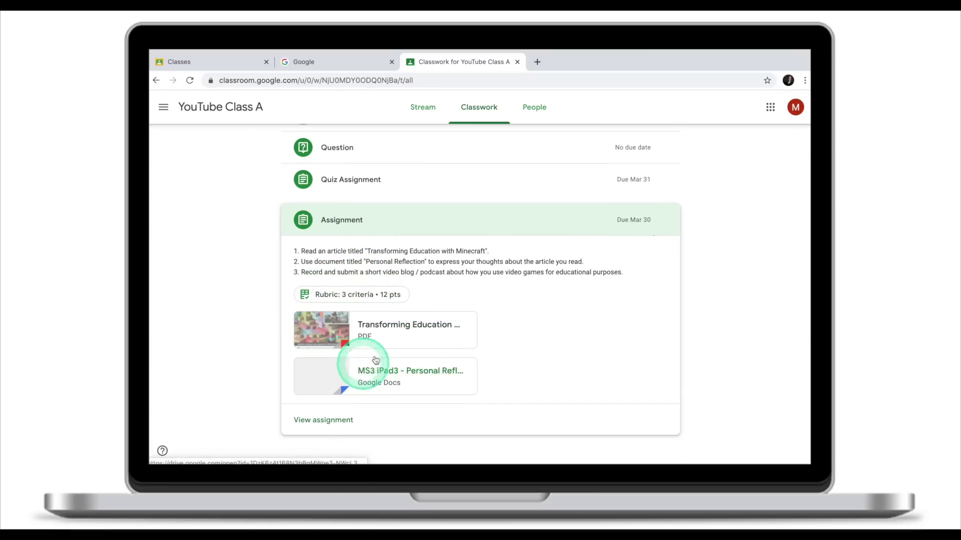
pyautogui.scroll(1, 302, 267)
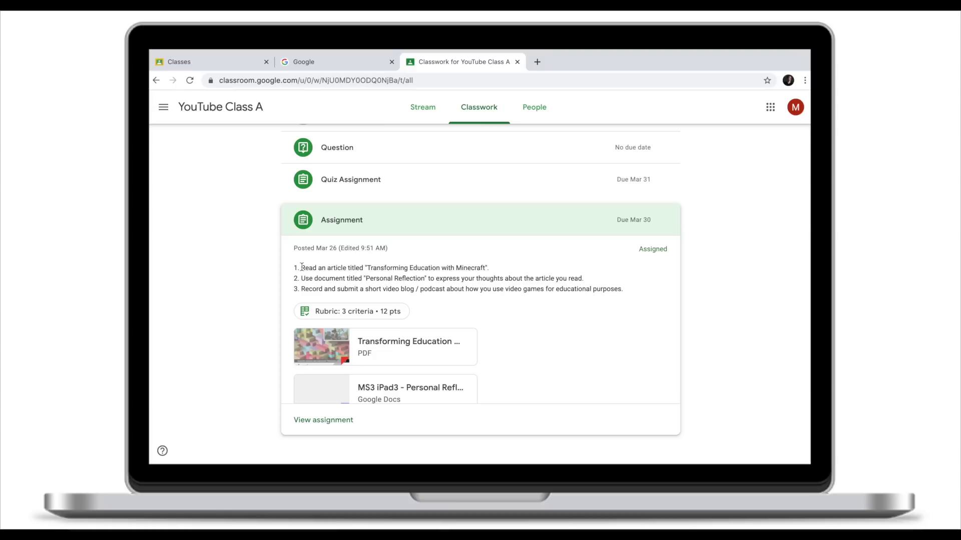
pyautogui.click(302, 267)
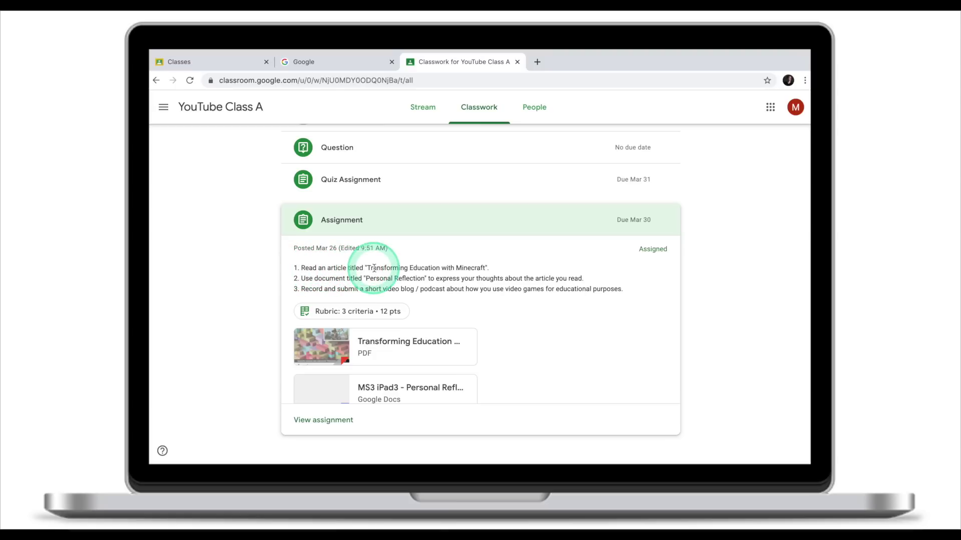
pyautogui.scroll(-1, 398, 269)
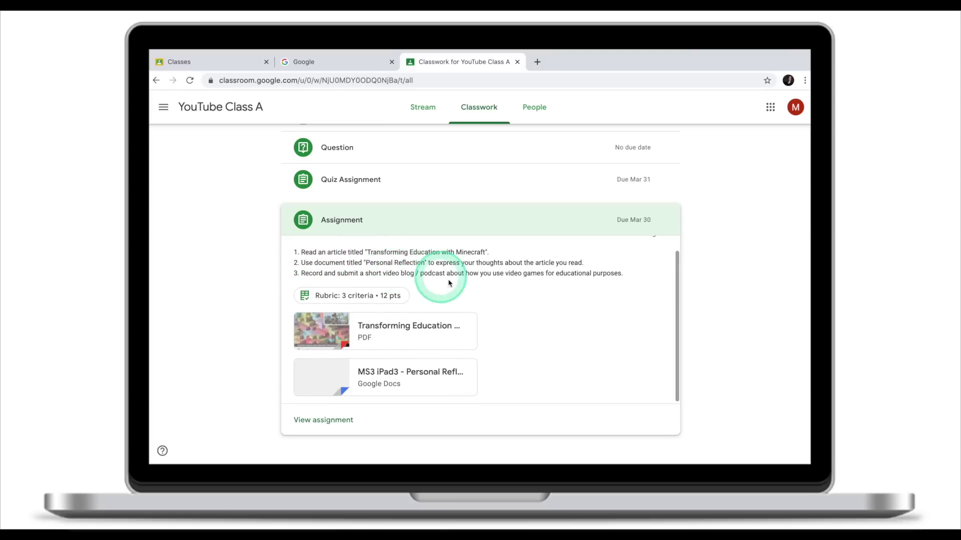
pyautogui.scroll(1, 506, 315)
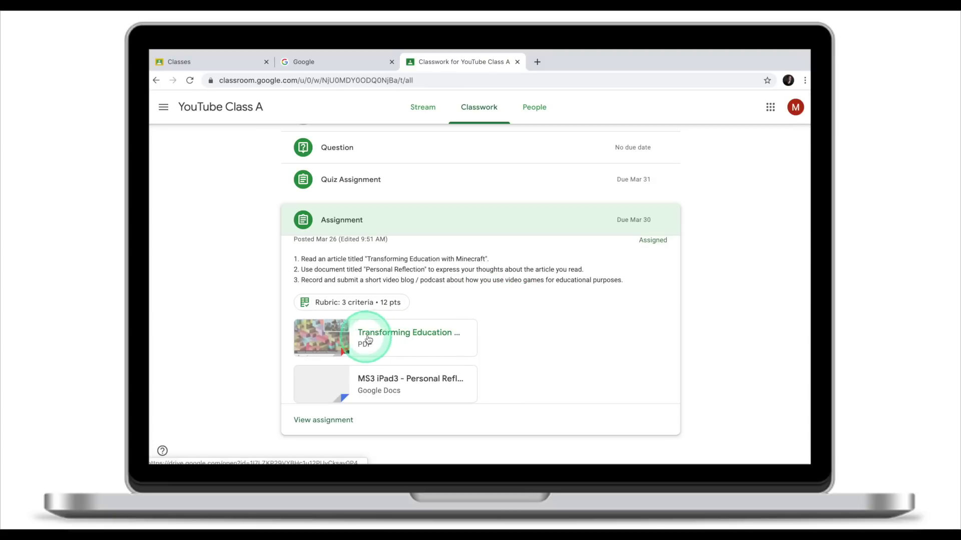
# - Preview the Transforming Education with Minecraft PDF, then close it back to Classwork
pyautogui.click(389, 334)
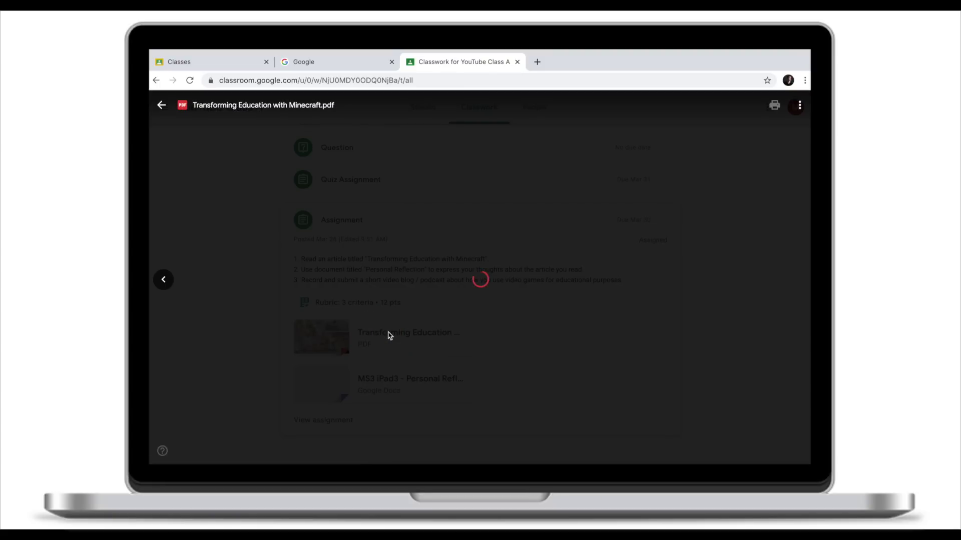
pyautogui.scroll(-3, 388, 333)
pyautogui.click(388, 285)
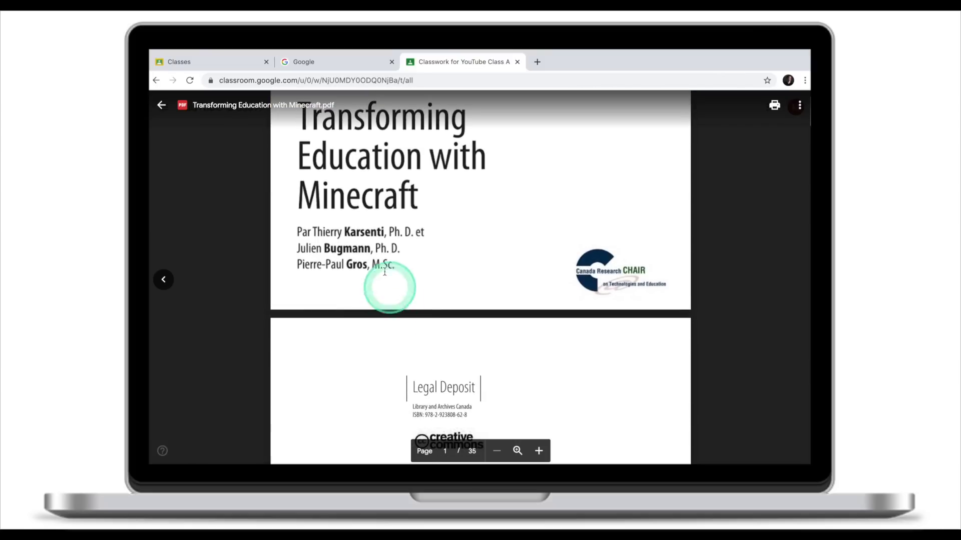
pyautogui.click(308, 270)
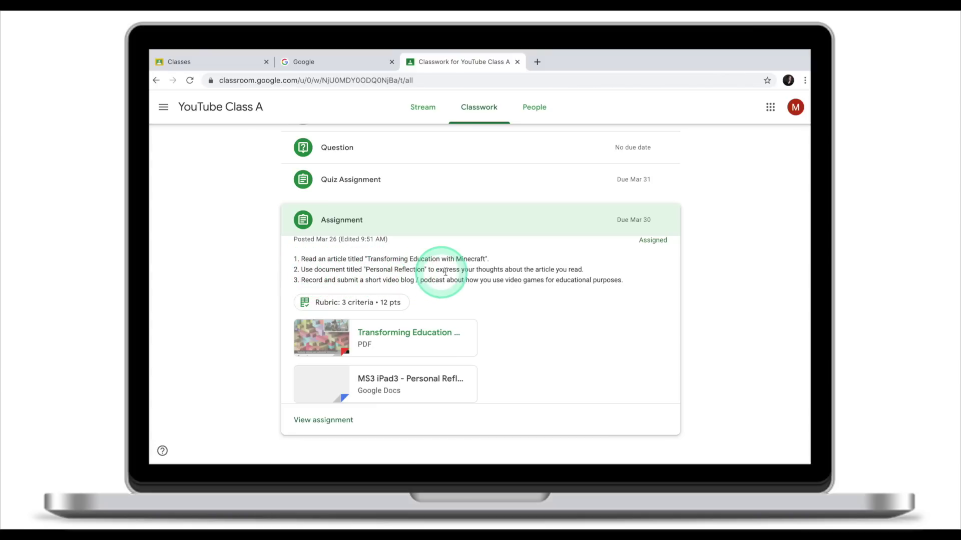
pyautogui.scroll(-1, 464, 273)
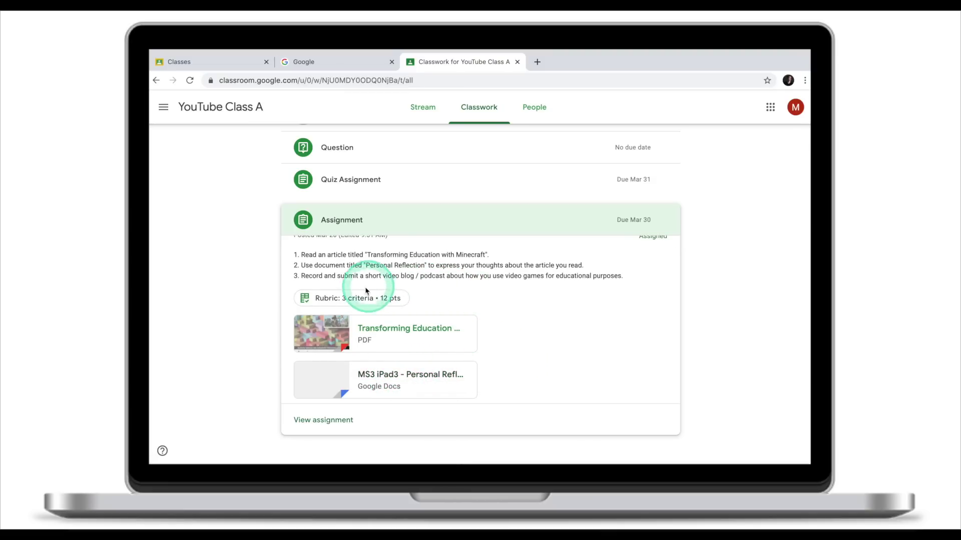
# - Read through the three rubric criteria, then open the MS3 iPad3 - Personal Reflection doc
pyautogui.click(353, 299)
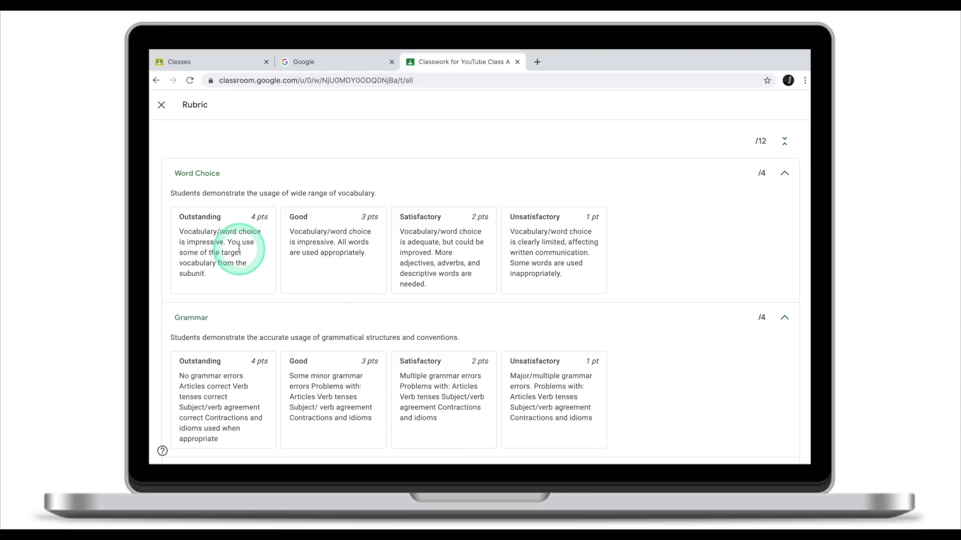
pyautogui.scroll(-3, 228, 250)
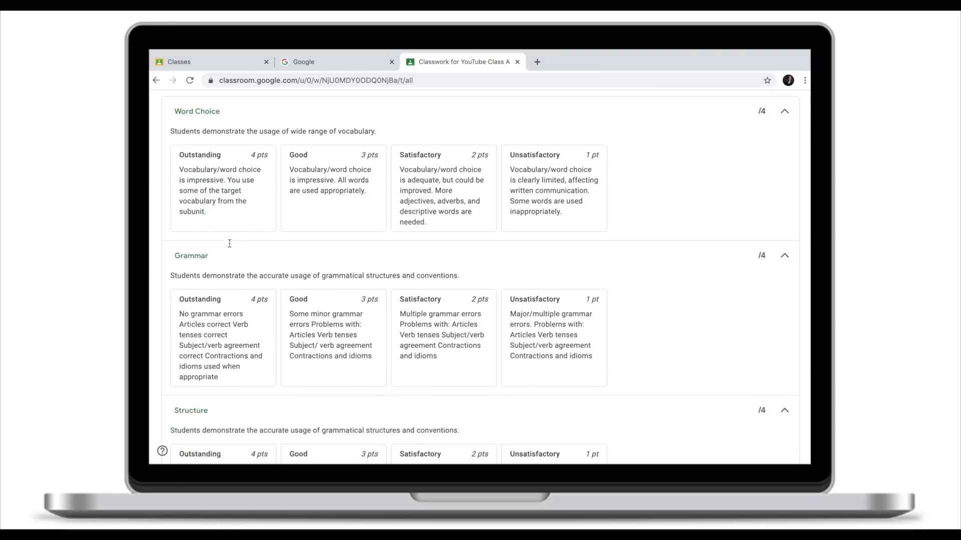
pyautogui.scroll(-1, 225, 281)
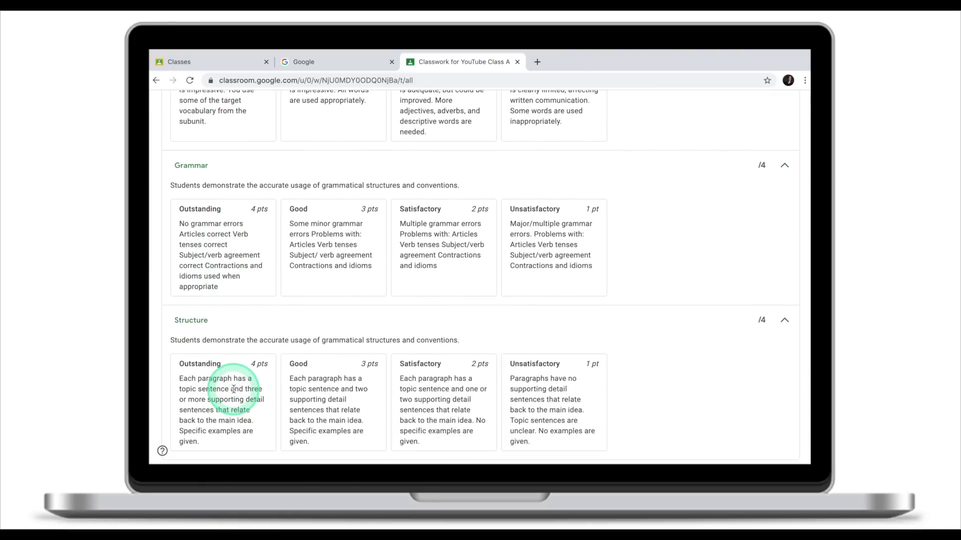
pyautogui.scroll(3, 236, 396)
pyautogui.scroll(1, 234, 393)
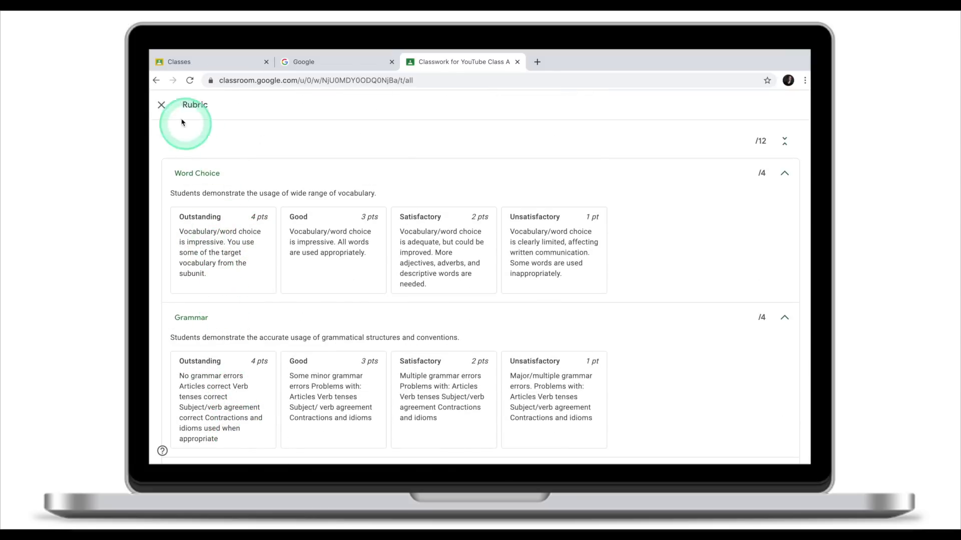
pyautogui.click(161, 105)
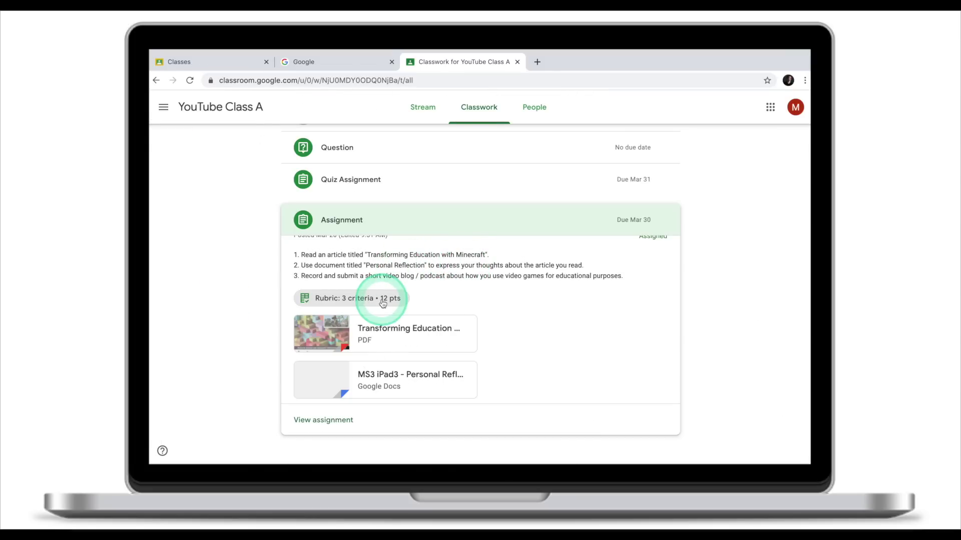
pyautogui.click(380, 379)
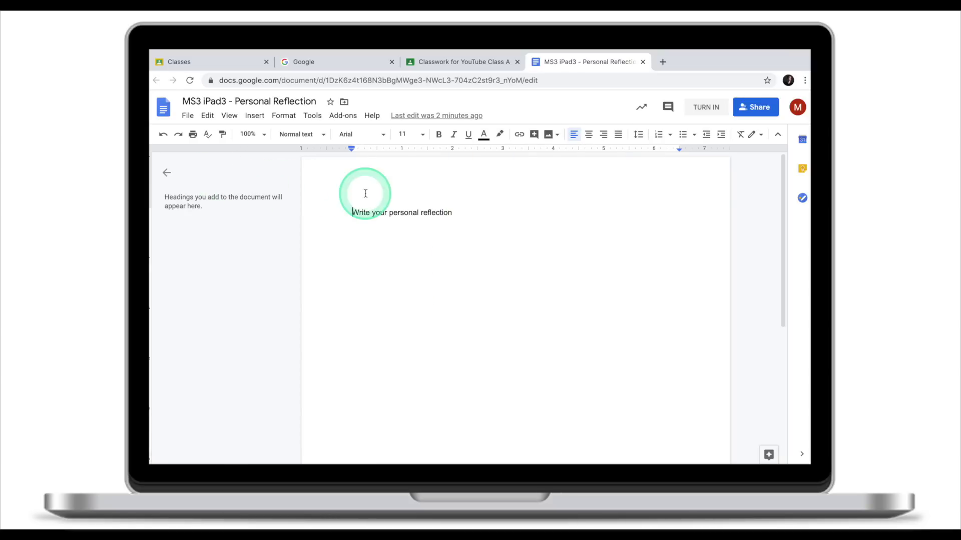
# - Collapse the outline panel in the Personal Reflection document
pyautogui.click(167, 172)
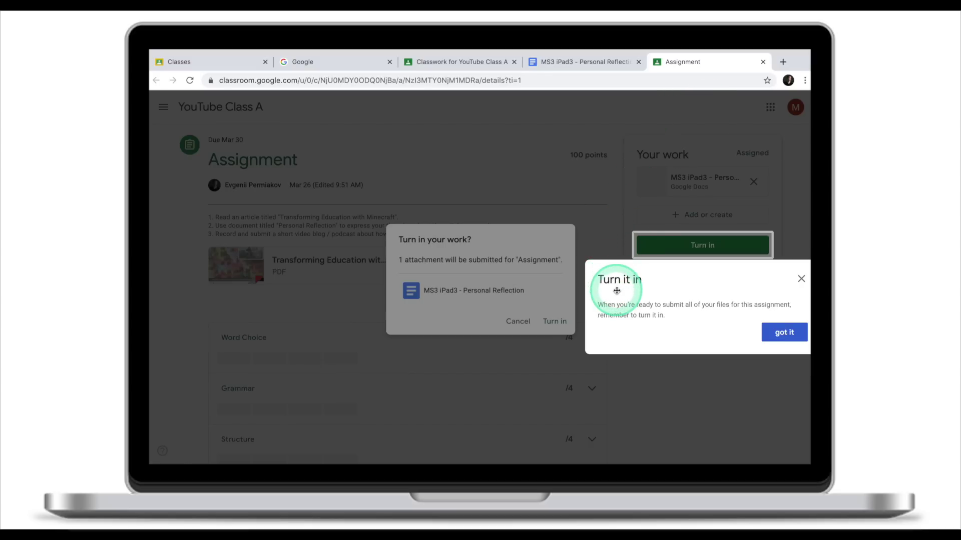
# - Dismiss the turn-in tip and cancel submitting the Personal Reflection
pyautogui.click(782, 333)
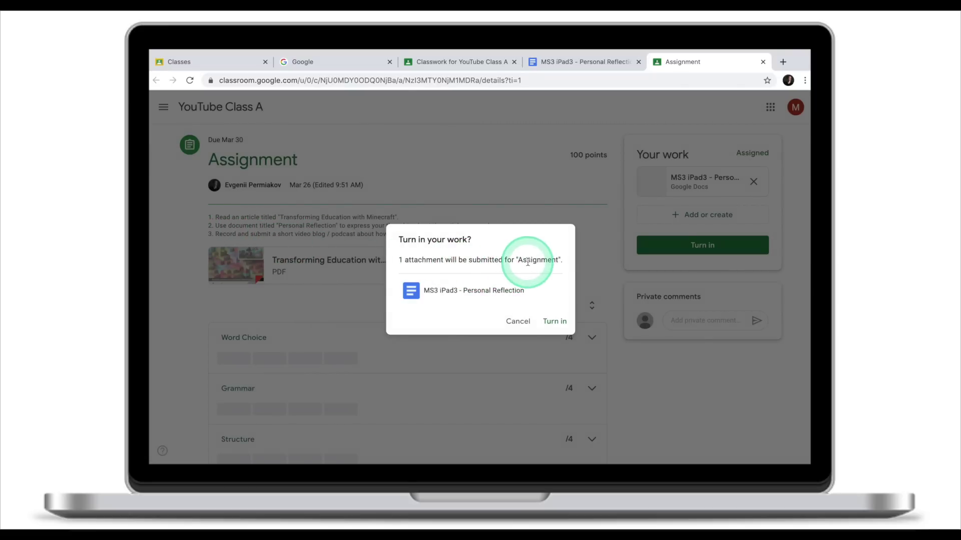
pyautogui.click(518, 322)
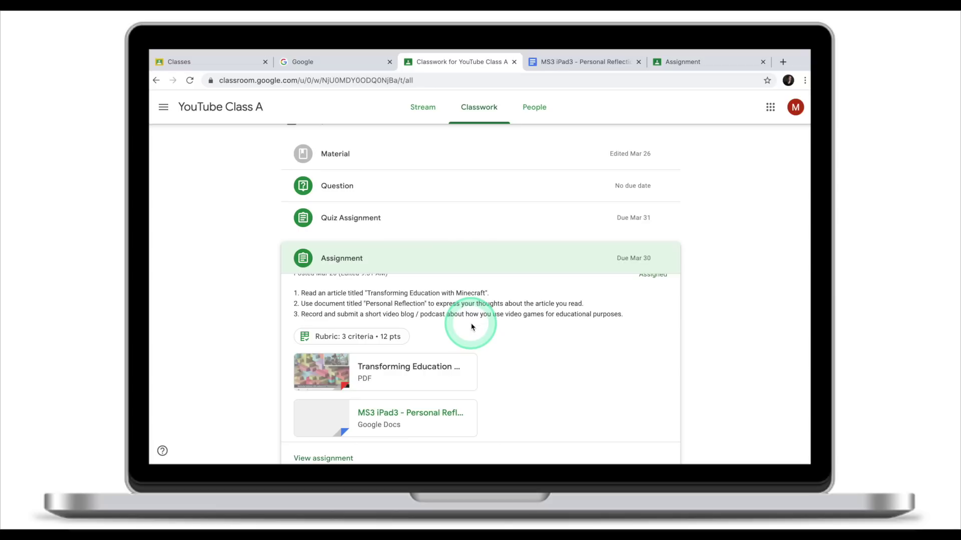
# - Scroll to the bottom of the expanded Assignment card on Classwork
pyautogui.scroll(-1, 472, 326)
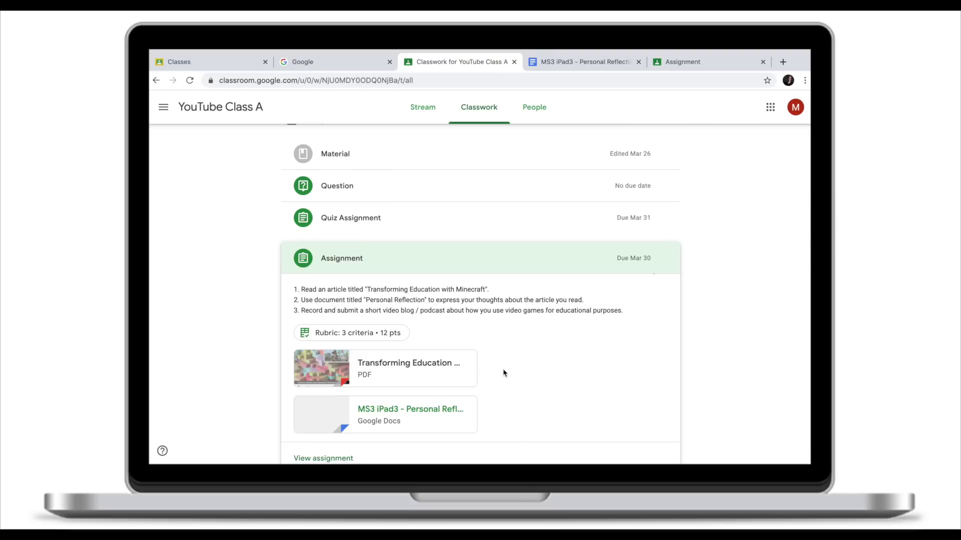
pyautogui.scroll(-1, 504, 374)
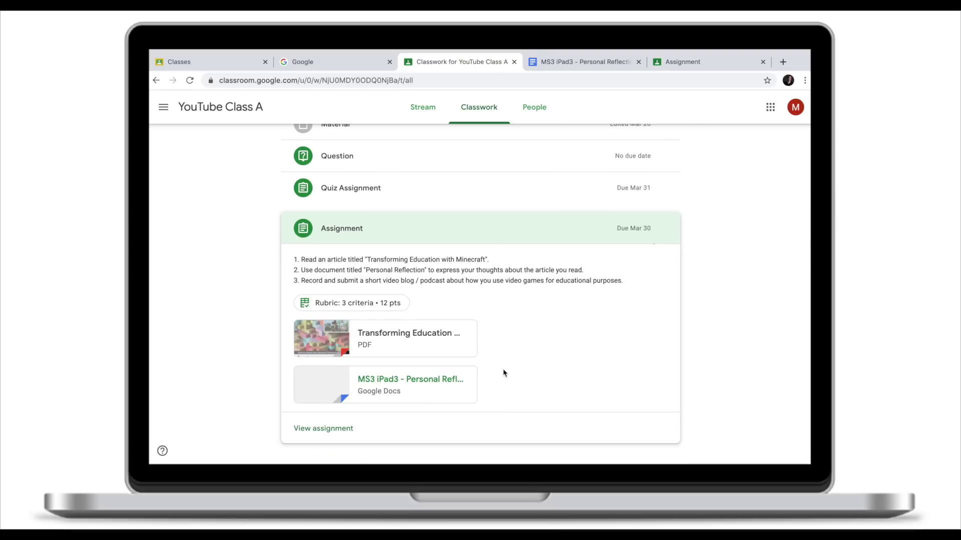
# - On the Assignment details page, start uploading a file via '+ Add or create' under Your work
pyautogui.click(324, 428)
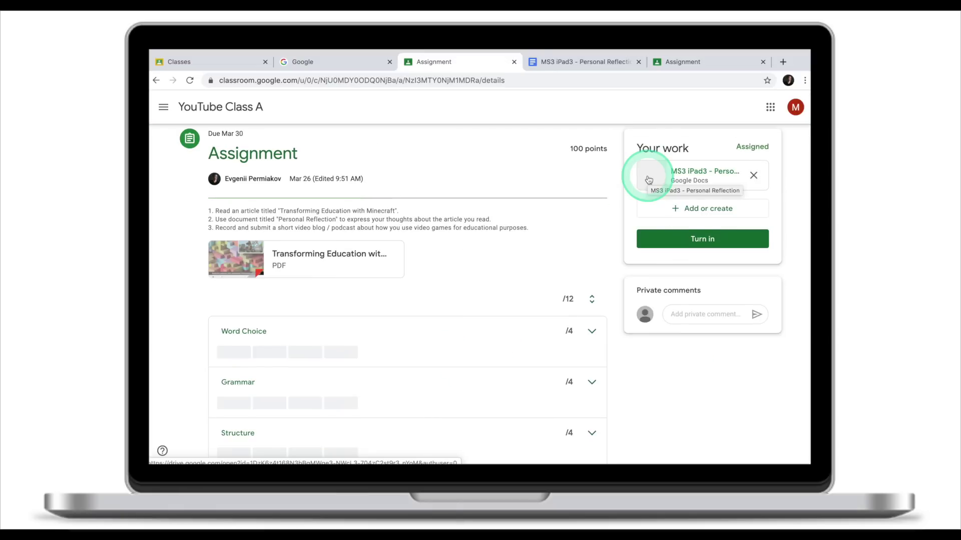
pyautogui.click(652, 180)
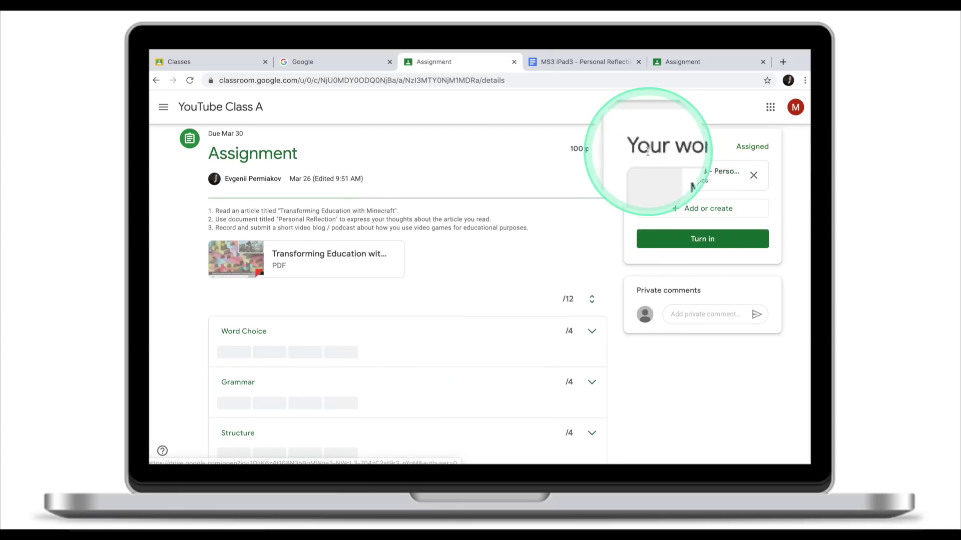
pyautogui.scroll(-1, 681, 179)
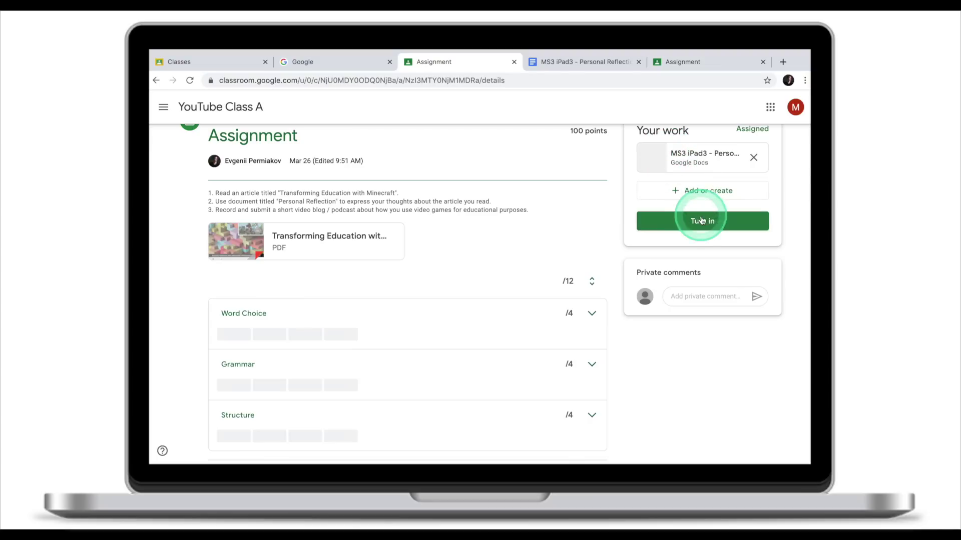
pyautogui.scroll(1, 706, 223)
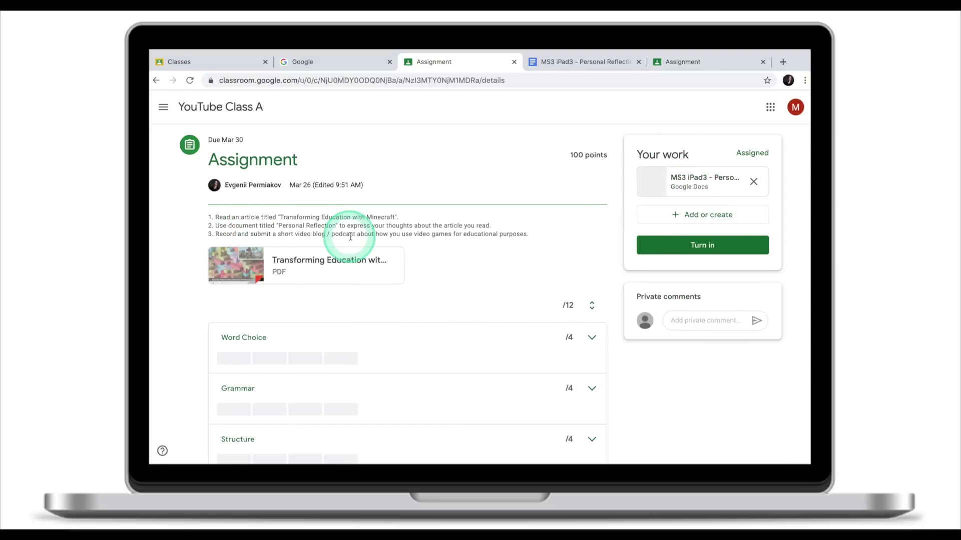
pyautogui.scroll(-1, 450, 255)
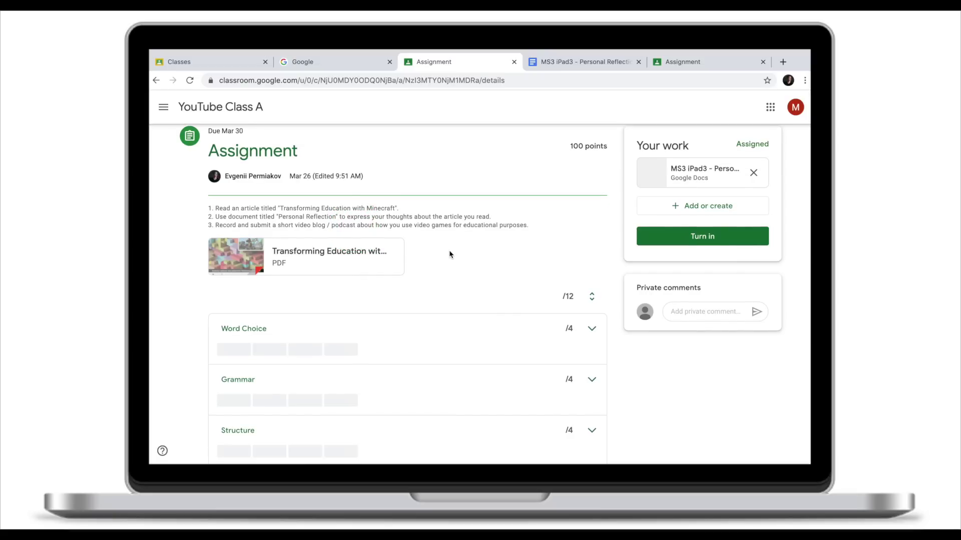
pyautogui.scroll(1, 488, 253)
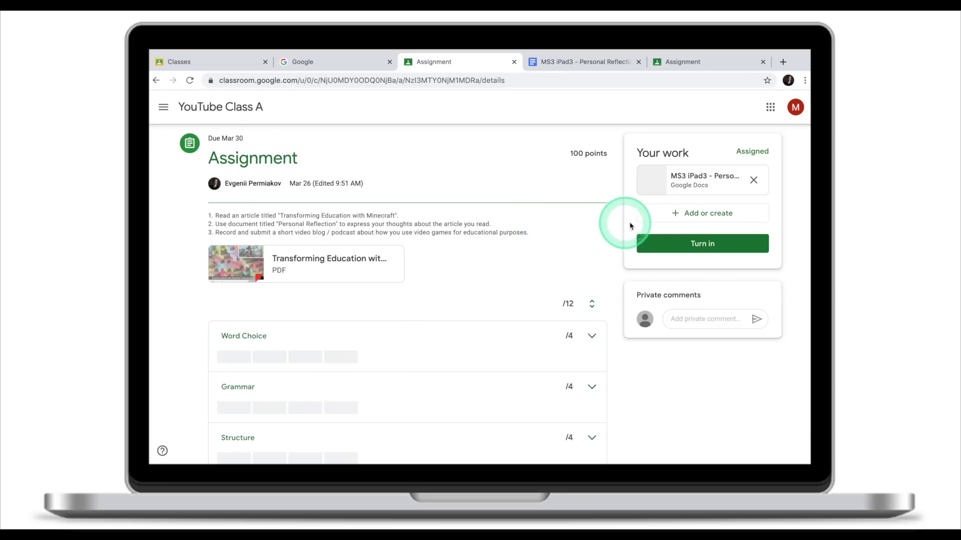
pyautogui.click(698, 216)
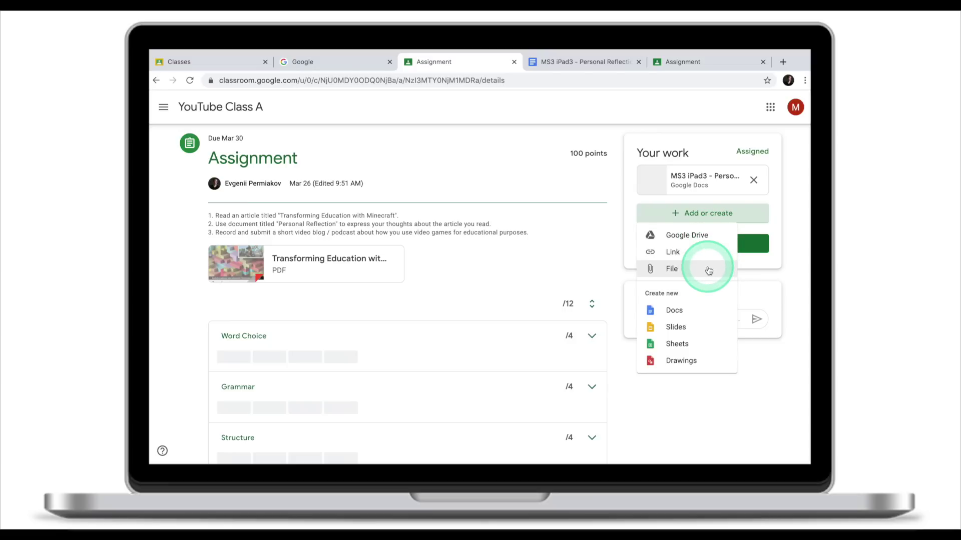
pyautogui.click(709, 271)
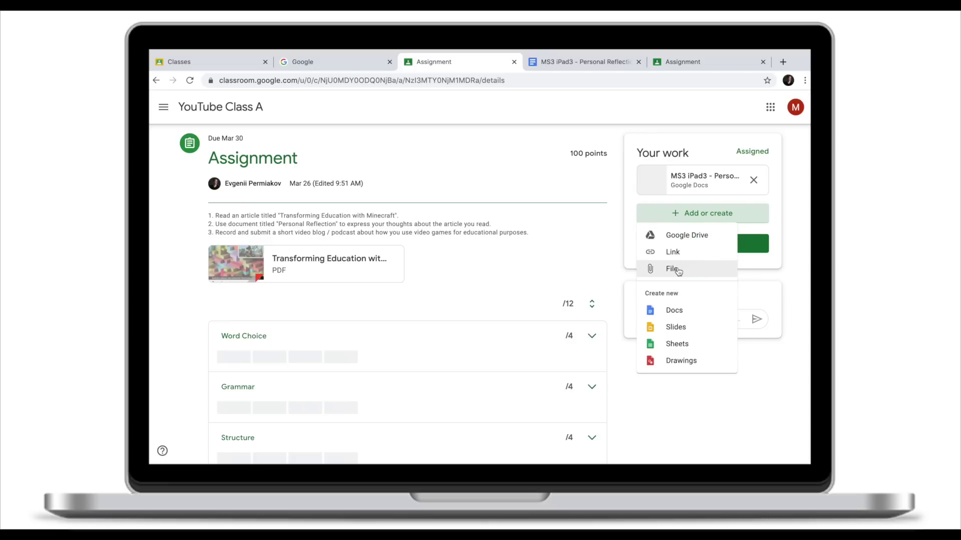
# - Pick Audio File.mp3, Picture.jpg and Video Blog.mov from the computer in the Upload tab
pyautogui.click(679, 271)
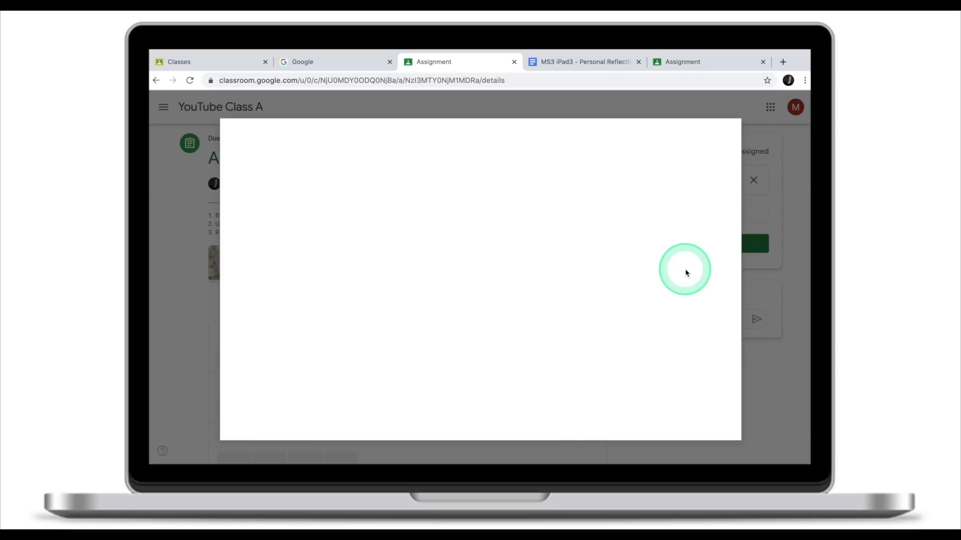
pyautogui.click(504, 289)
pyautogui.click(480, 291)
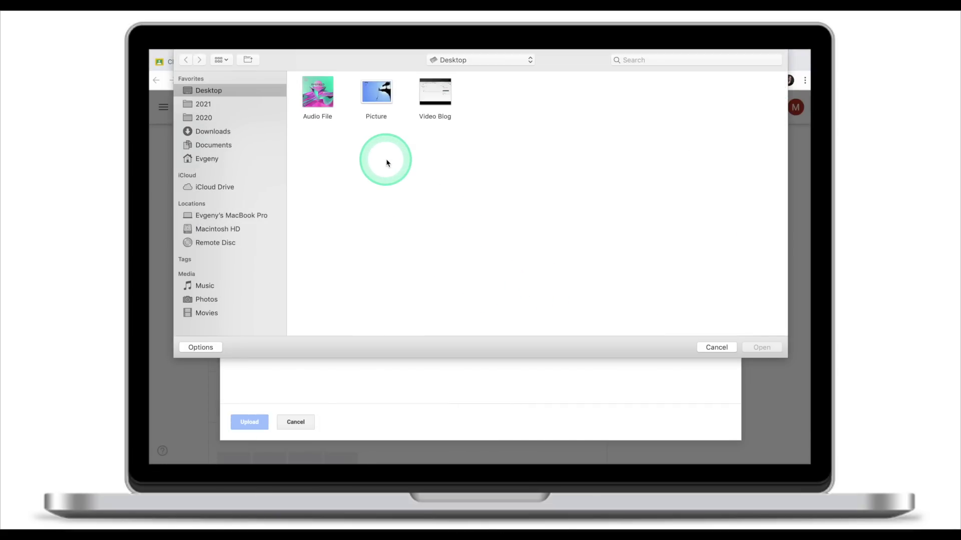
pyautogui.moveTo(368, 158); pyautogui.dragTo(314, 123)
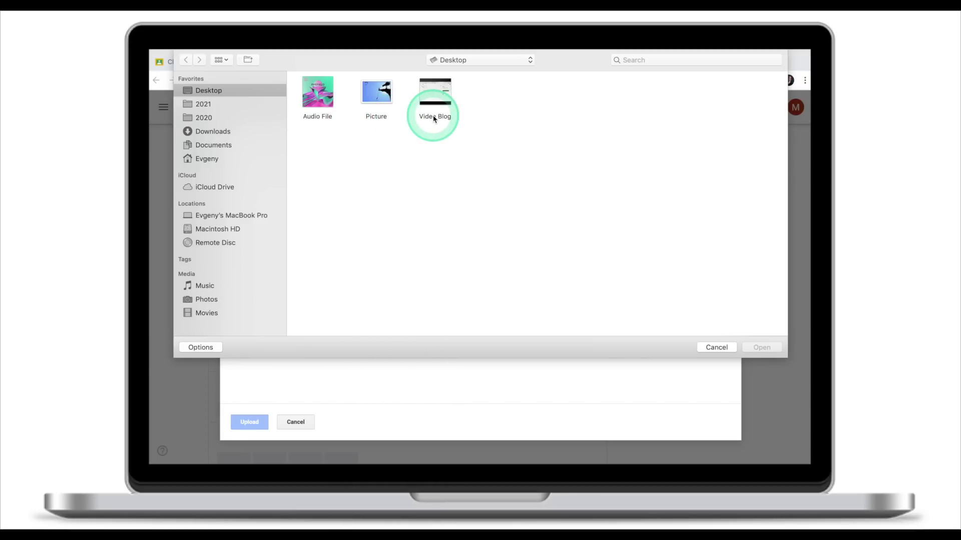
pyautogui.moveTo(434, 119); pyautogui.dragTo(365, 107)
pyautogui.click(758, 348)
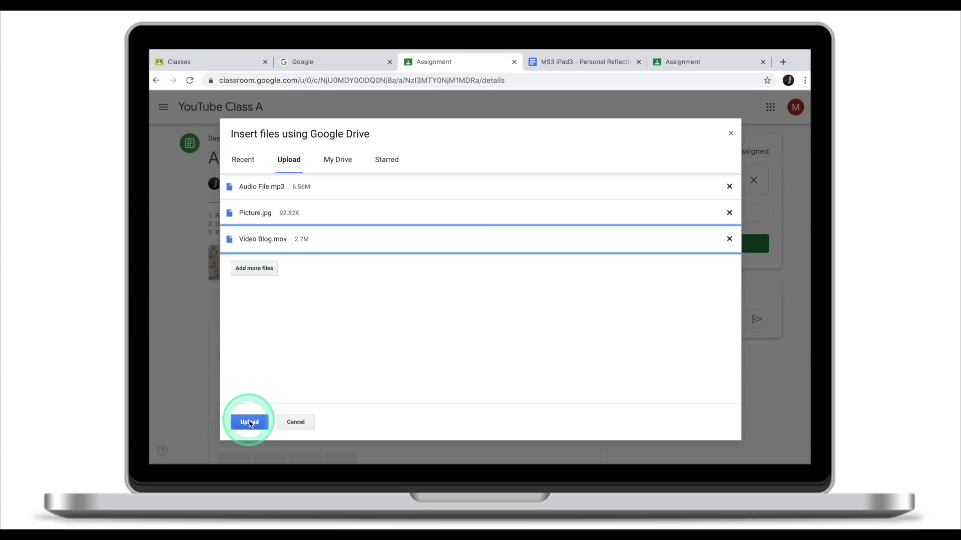
pyautogui.click(249, 423)
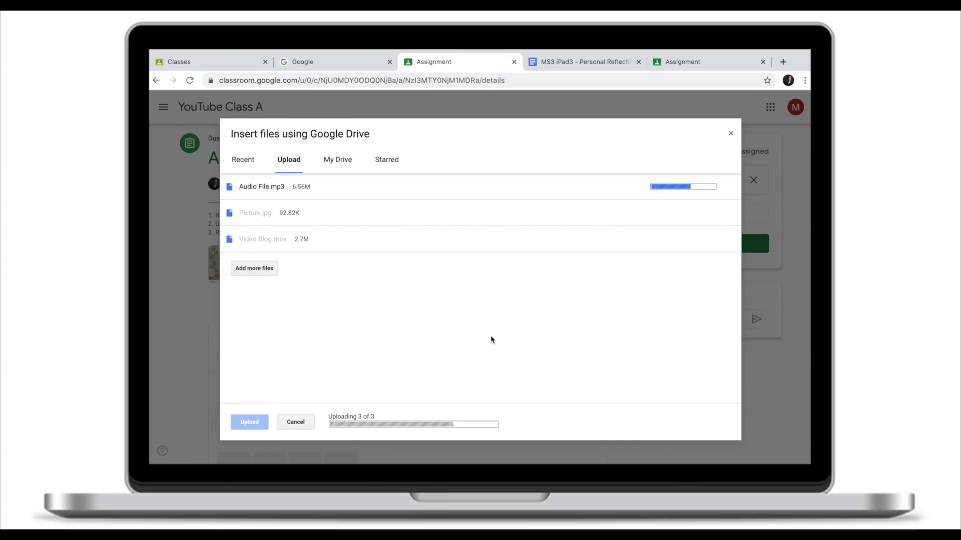
# - Upload the three chosen files so they appear under Your work
pyautogui.click(473, 328)
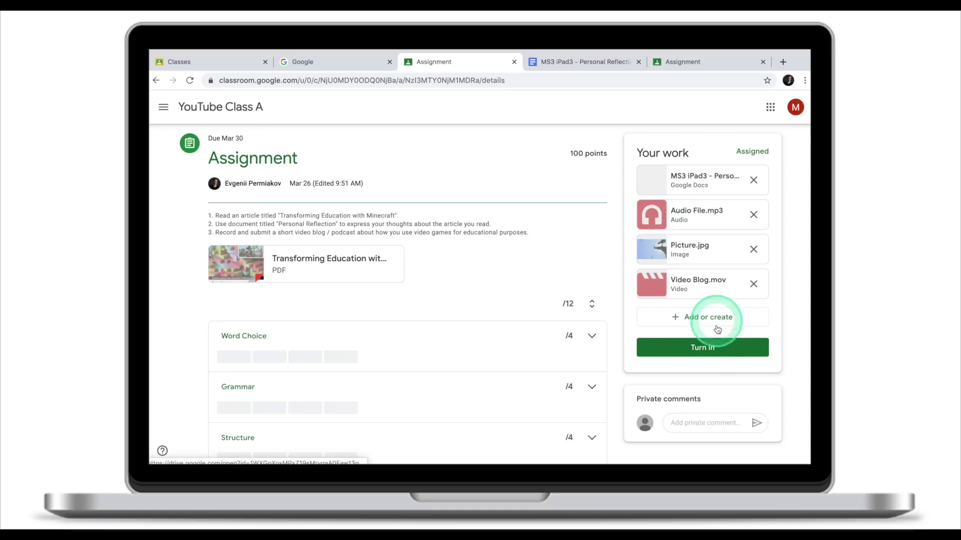
# - Turn in the assignment with its four attachments and confirm in the dialog
pyautogui.click(711, 349)
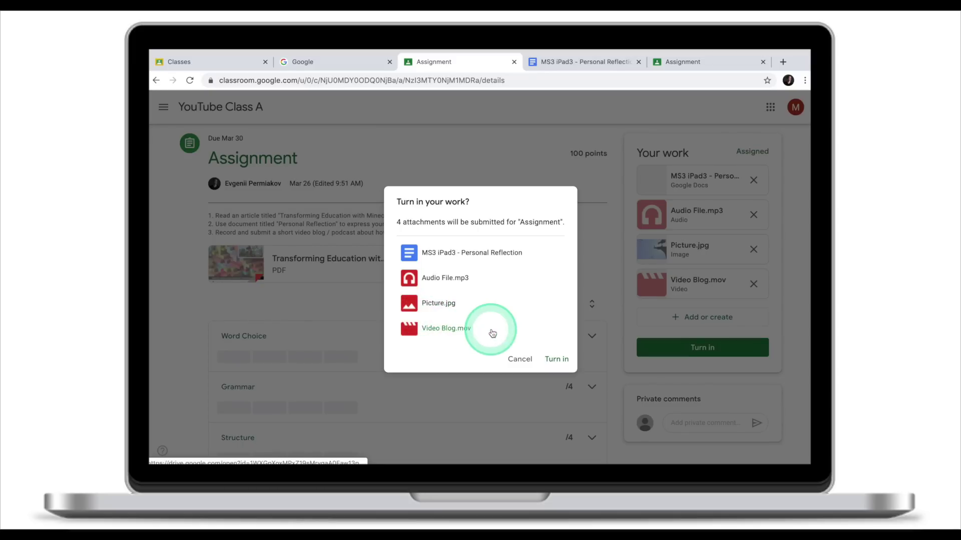
pyautogui.click(558, 365)
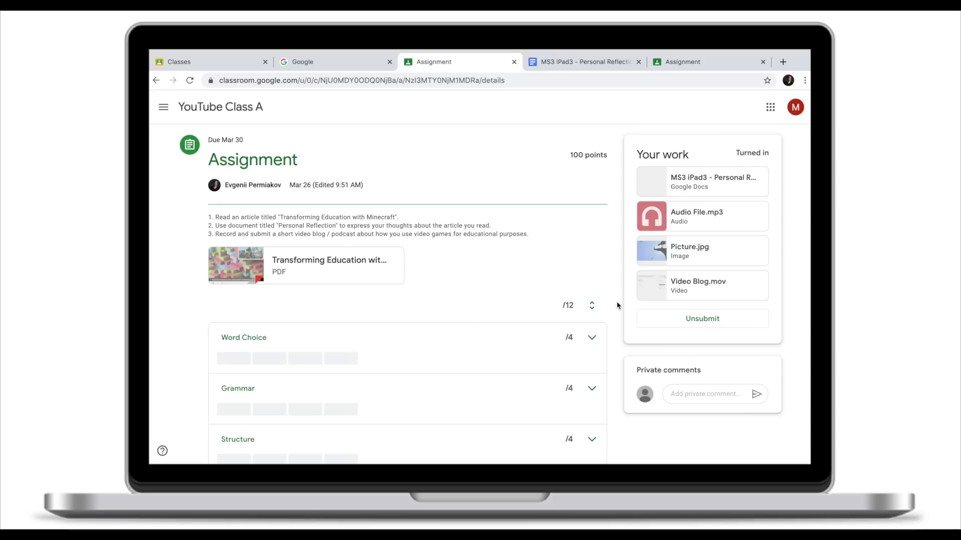
pyautogui.scroll(-3, 617, 305)
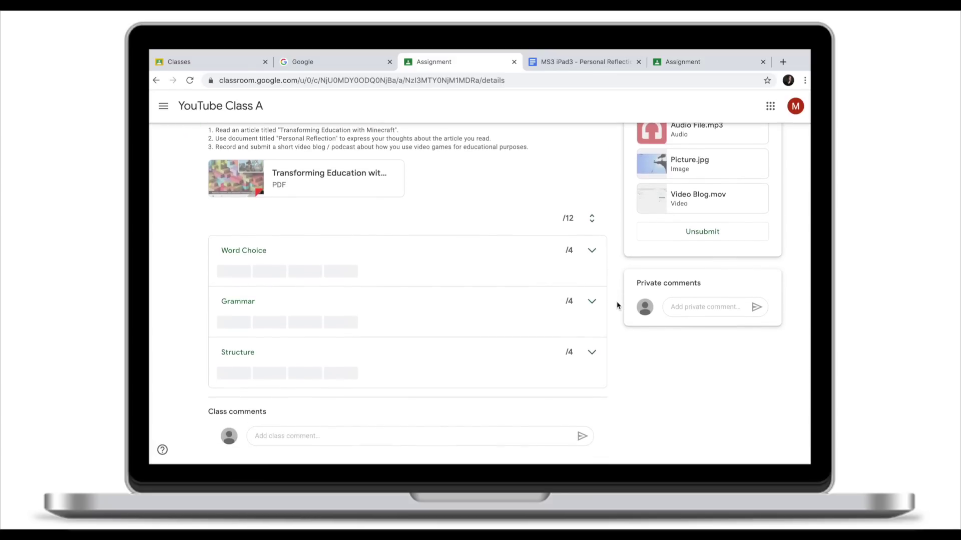
pyautogui.click(614, 260)
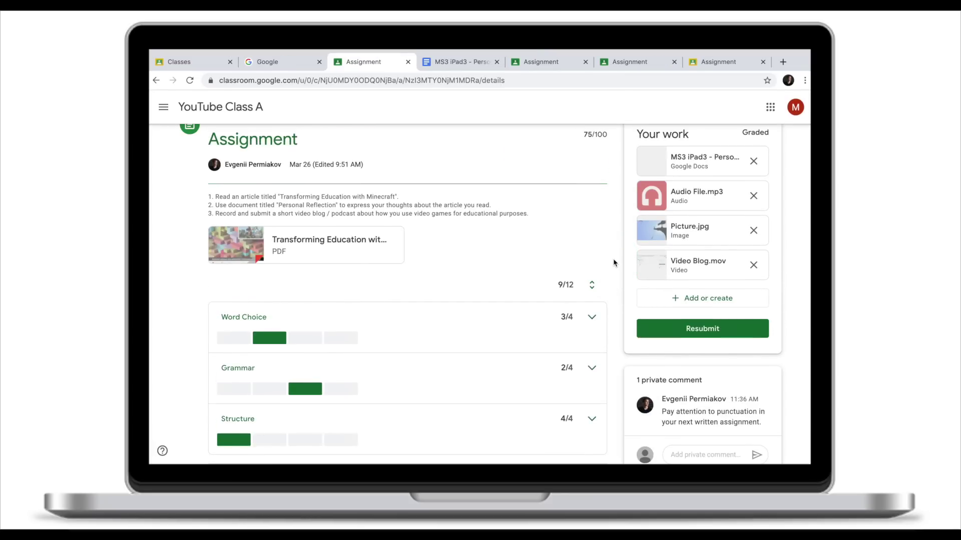
# - Scroll the graded assignment and expand, then collapse, the Word Choice rubric descriptions
pyautogui.scroll(1, 602, 256)
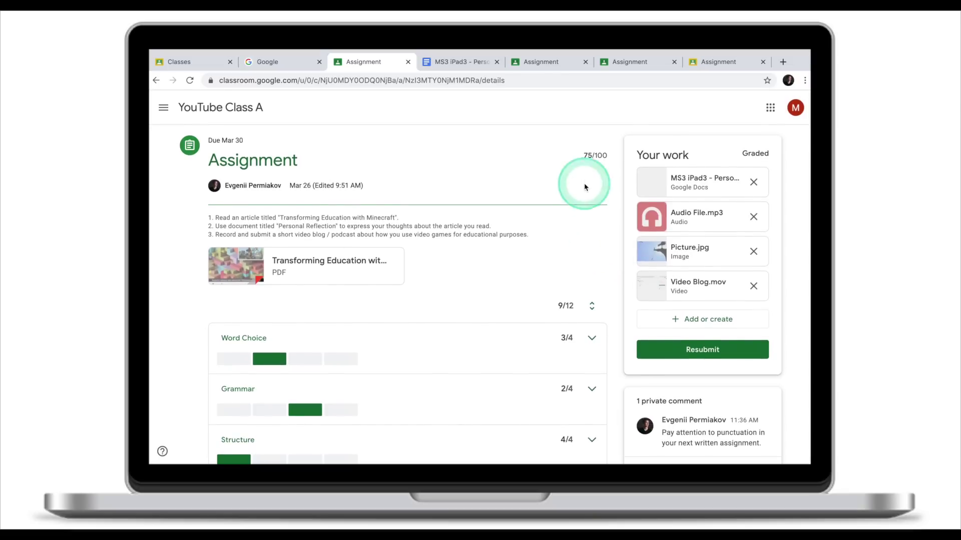
pyautogui.scroll(-2, 595, 257)
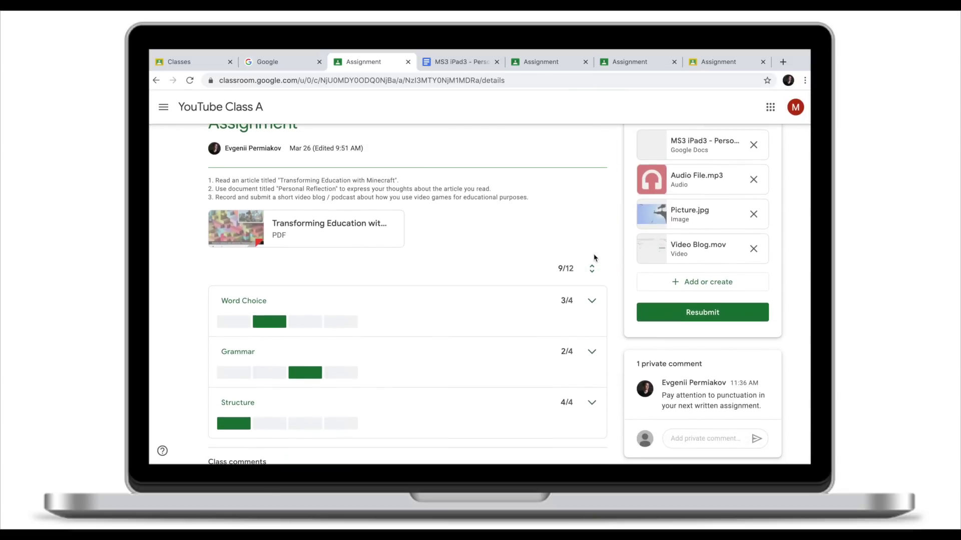
pyautogui.scroll(-2, 576, 264)
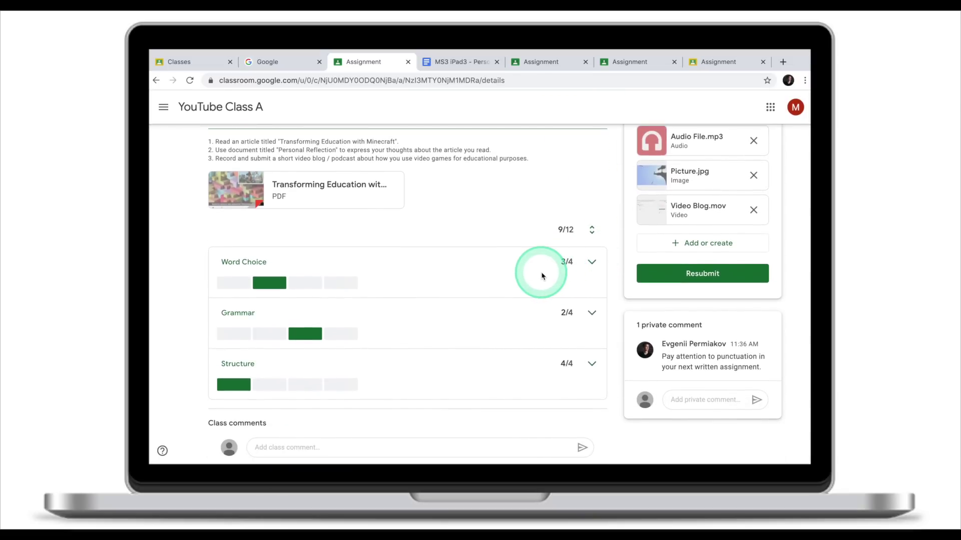
pyautogui.click(592, 262)
pyautogui.scroll(-1, 591, 261)
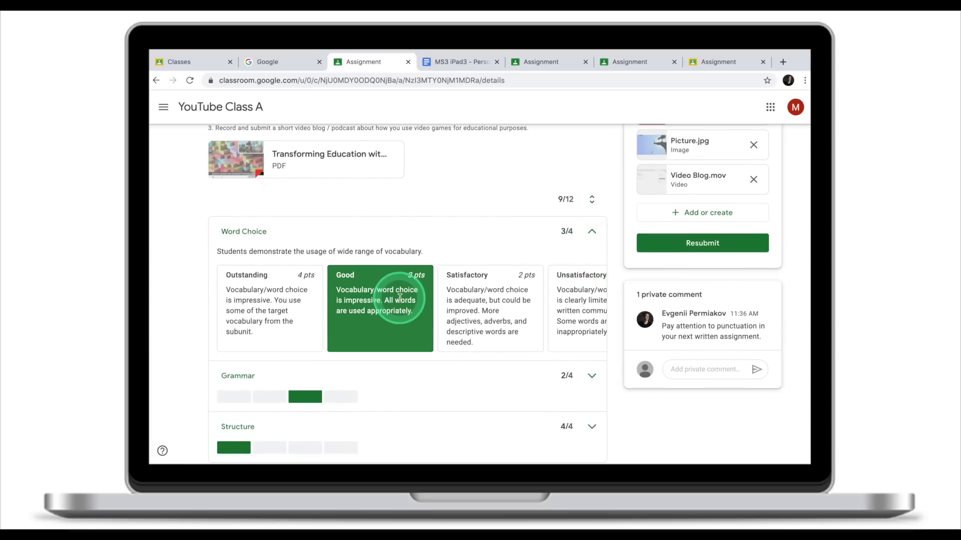
pyautogui.click(399, 300)
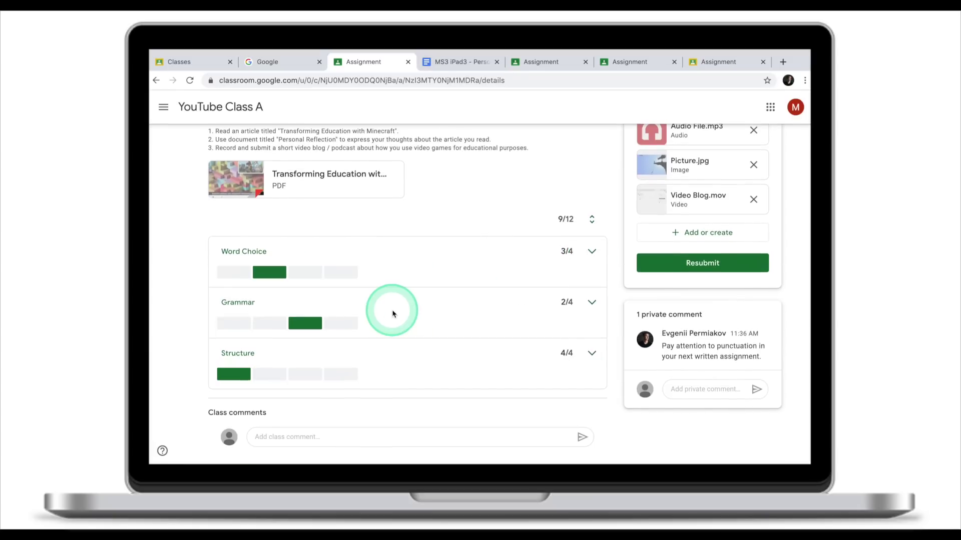
# - Expand and collapse the Grammar rubric descriptions, then scroll through the 75/100 grade and comment
pyautogui.click(592, 303)
pyautogui.click(630, 341)
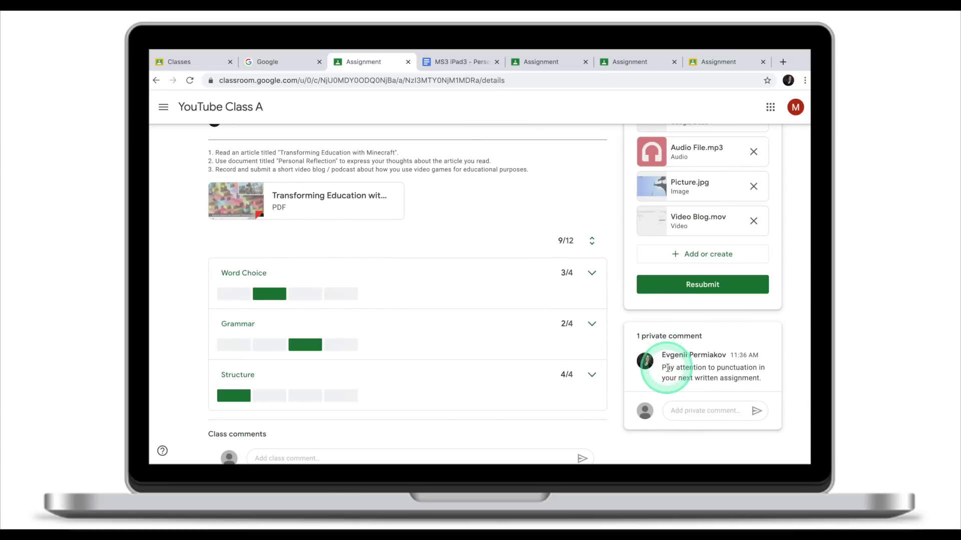
pyautogui.scroll(1, 668, 368)
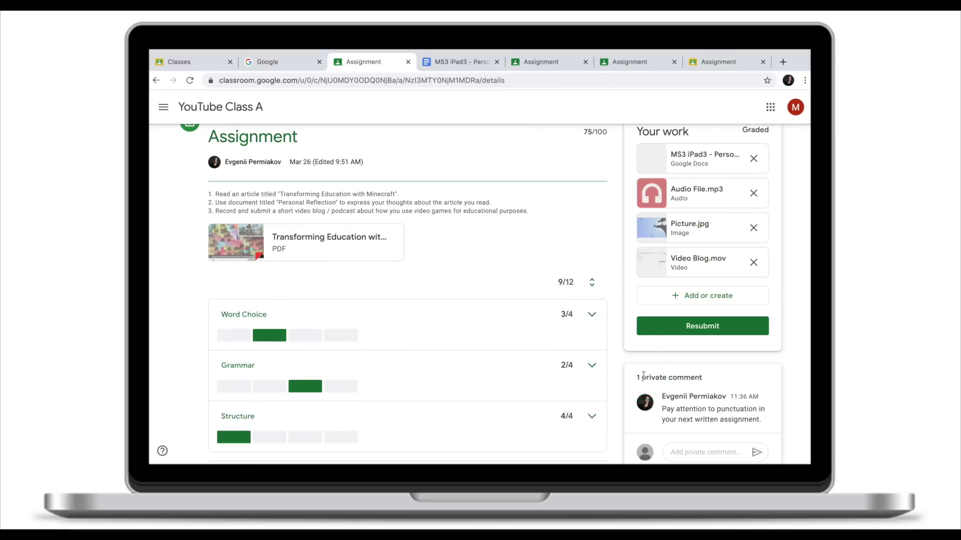
pyautogui.scroll(-1, 644, 376)
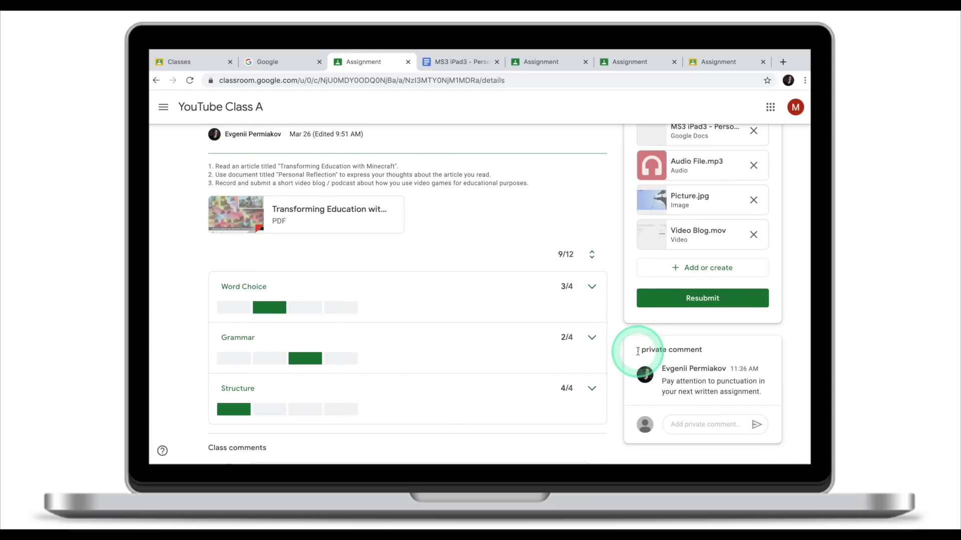
pyautogui.scroll(1, 645, 360)
pyautogui.scroll(-2, 661, 390)
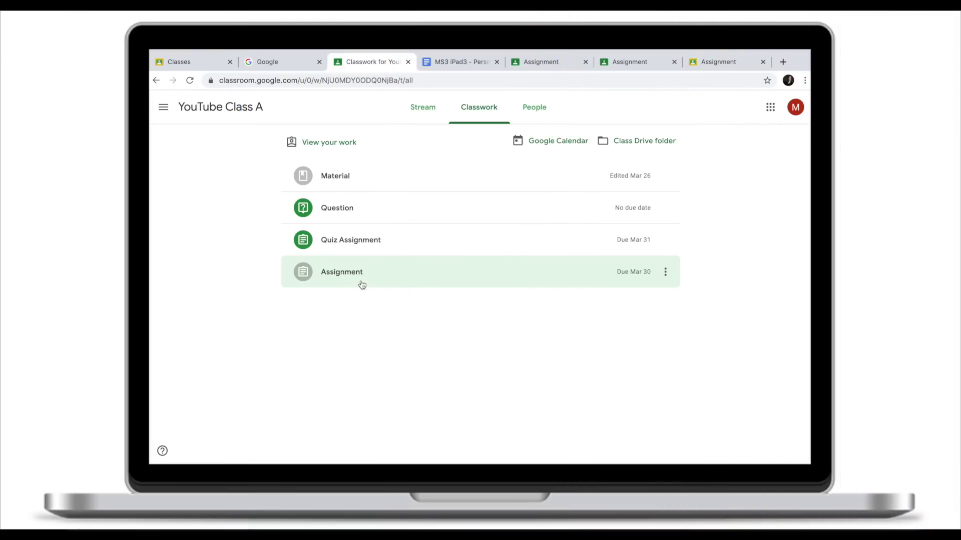
pyautogui.click(361, 284)
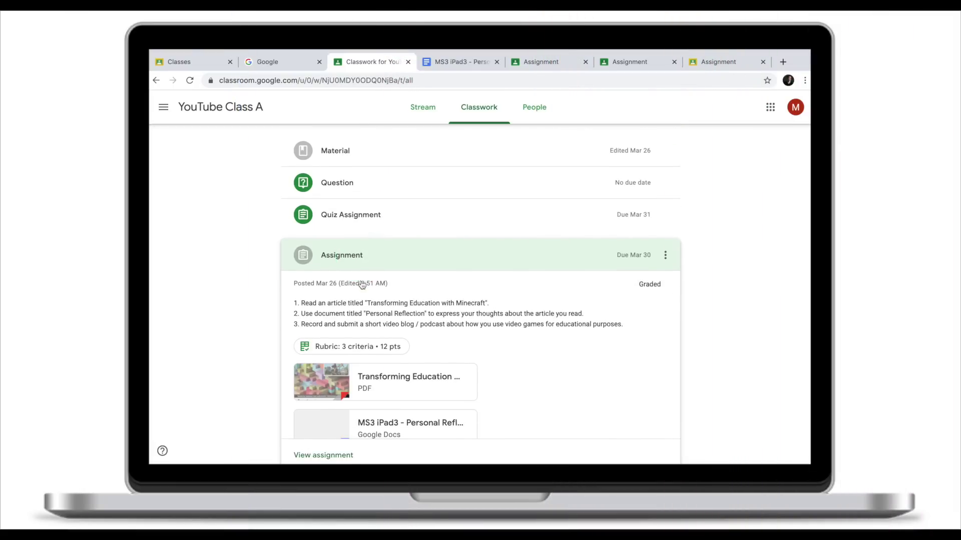
pyautogui.click(353, 242)
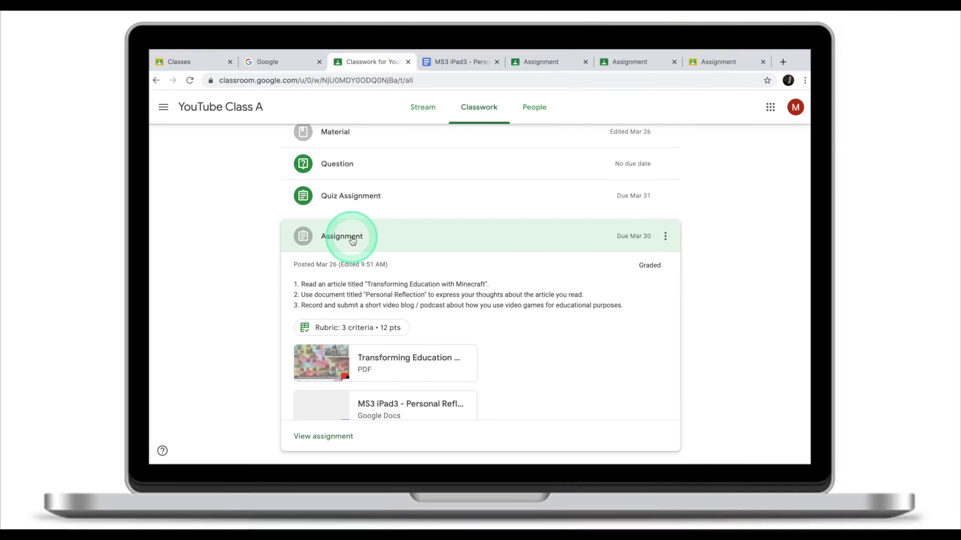
pyautogui.click(353, 241)
pyautogui.scroll(1, 353, 242)
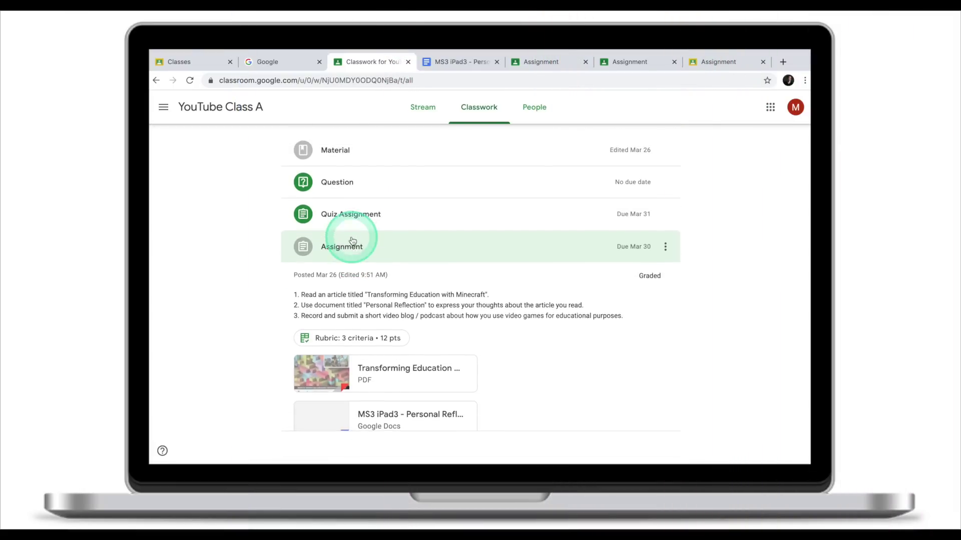
pyautogui.click(649, 309)
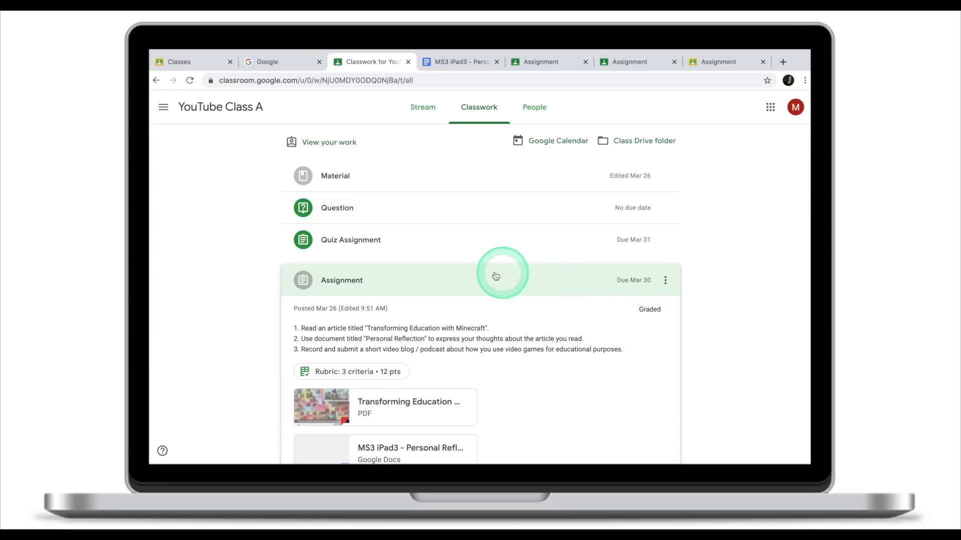
pyautogui.click(353, 281)
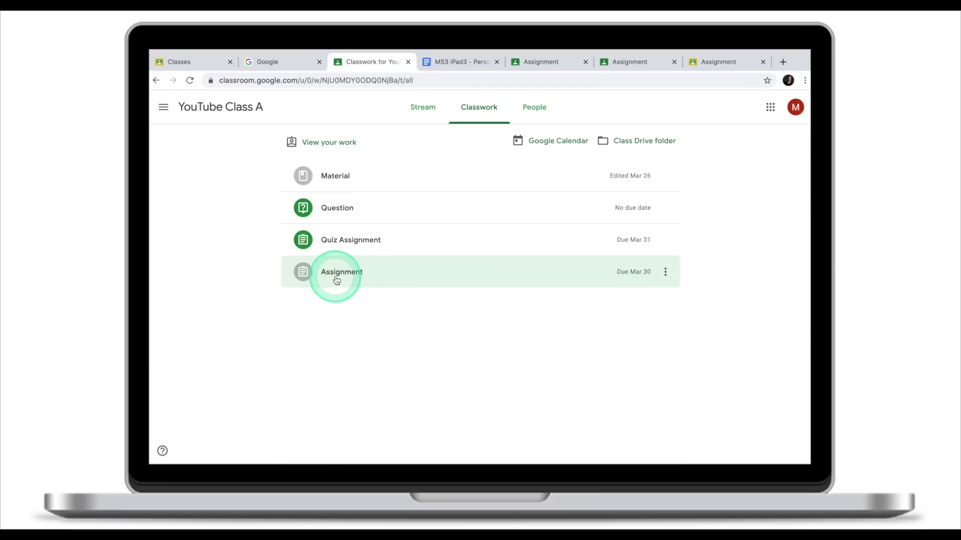
# - Expand Quiz Assignment in Classwork and open its attached Google Forms quiz
pyautogui.click(335, 243)
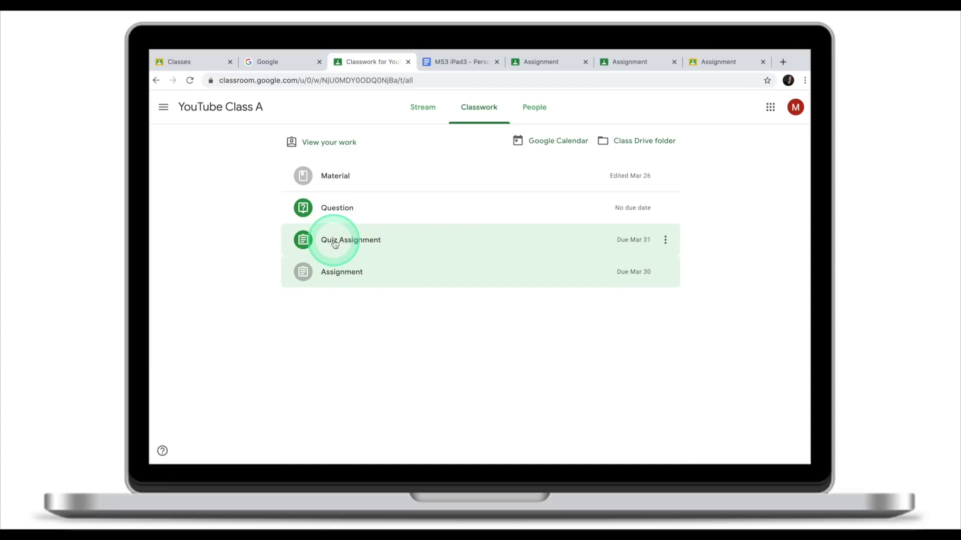
pyautogui.click(344, 253)
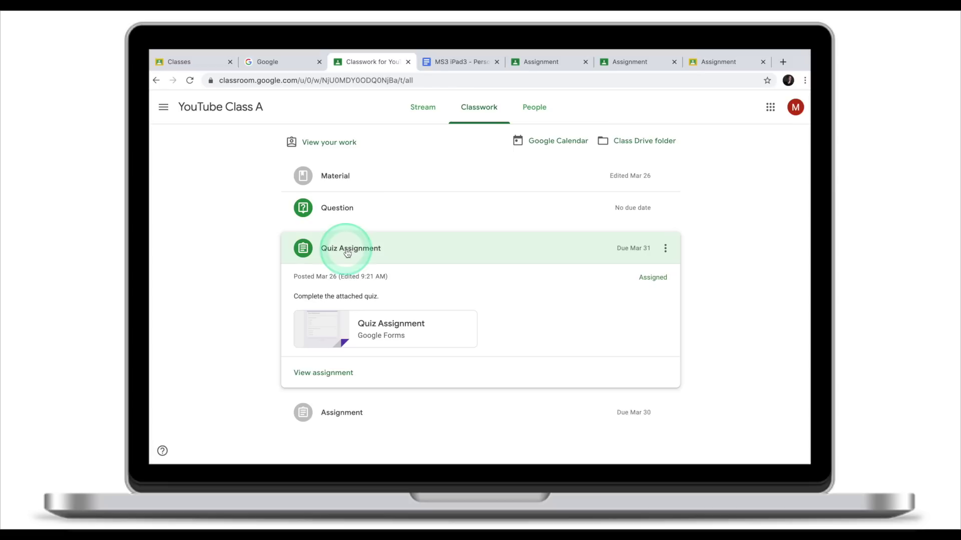
pyautogui.click(377, 329)
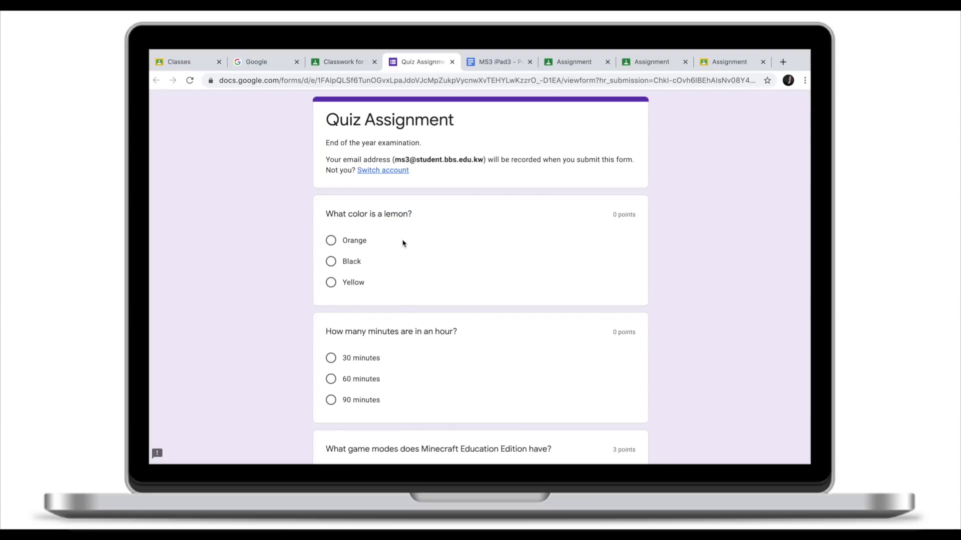
# - Answer Yellow and 60 minutes, and tick Creative, Educational and Adventure as game modes
pyautogui.click(330, 282)
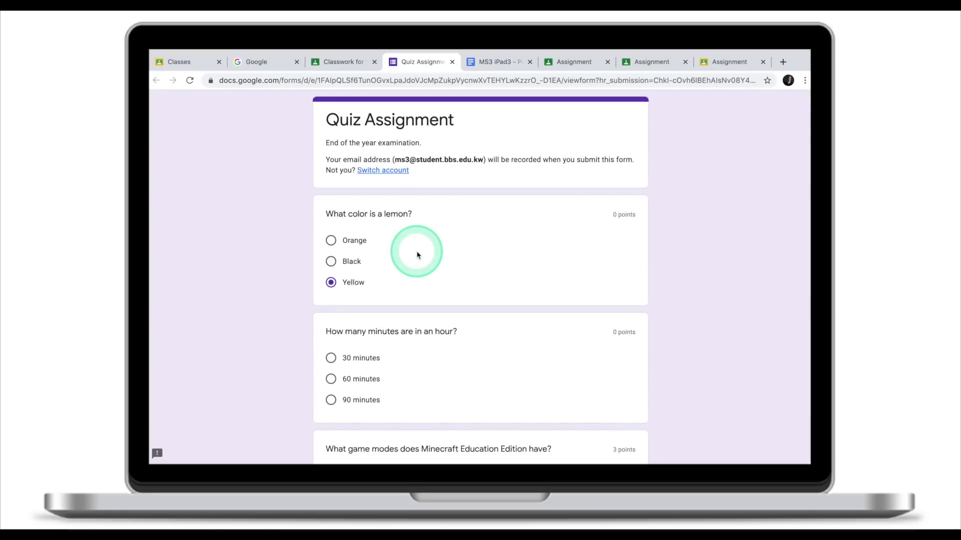
pyautogui.scroll(-2, 407, 253)
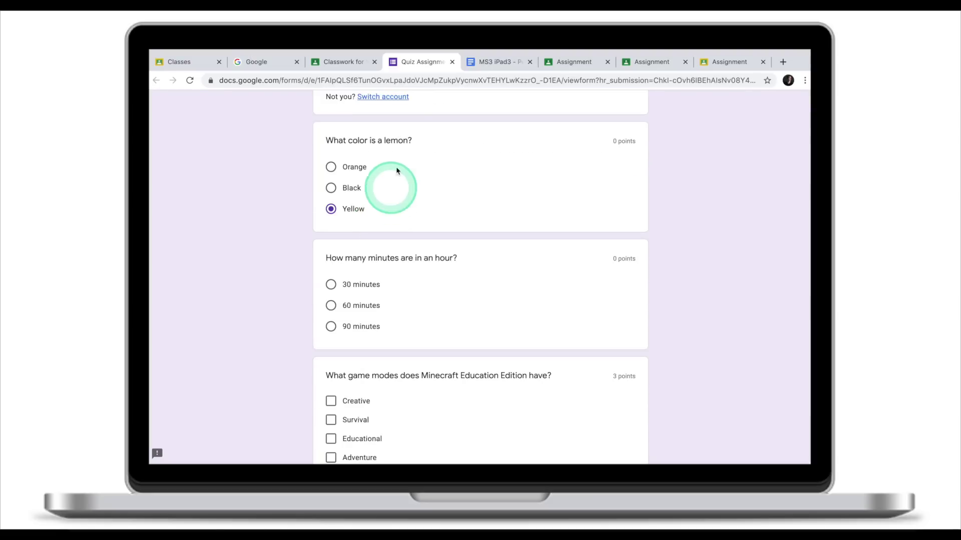
pyautogui.scroll(-1, 375, 235)
pyautogui.click(331, 270)
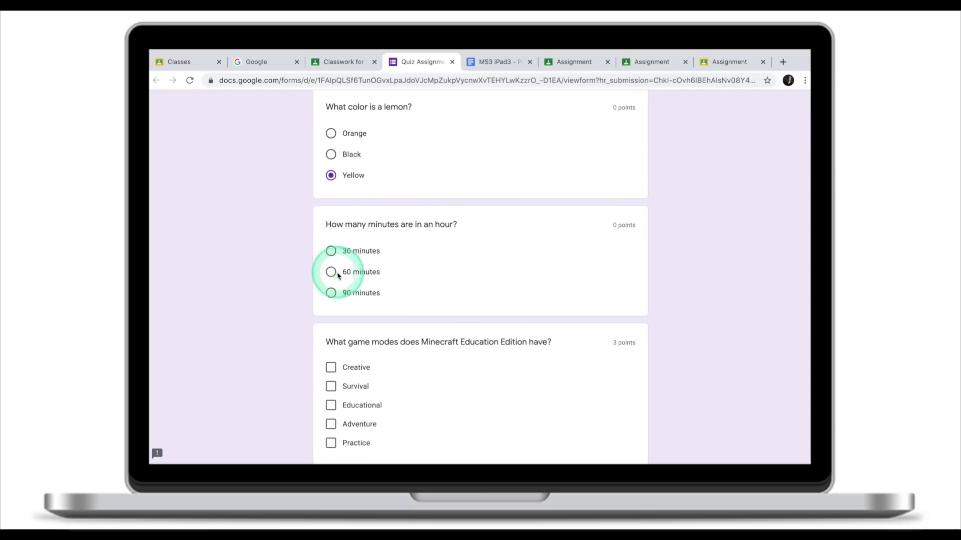
pyautogui.scroll(-3, 416, 231)
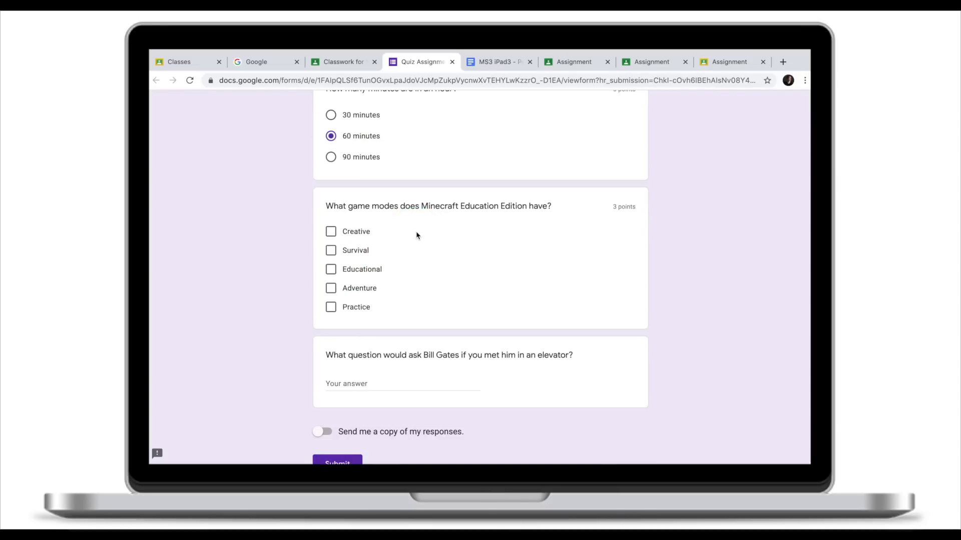
pyautogui.click(332, 233)
pyautogui.click(331, 270)
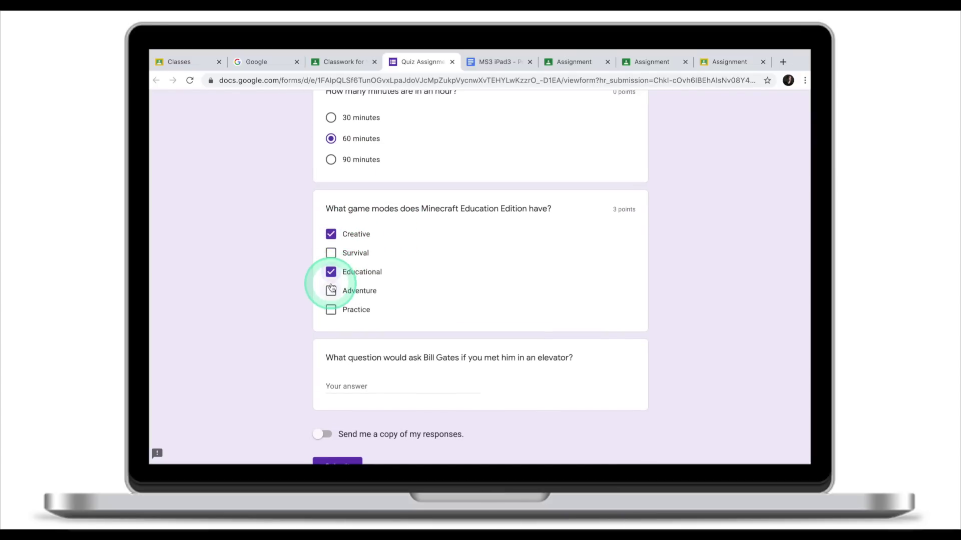
pyautogui.click(331, 291)
# - Answer the Bill Gates question with 'What is your favorite book?' and submit the quiz
pyautogui.scroll(-2, 472, 251)
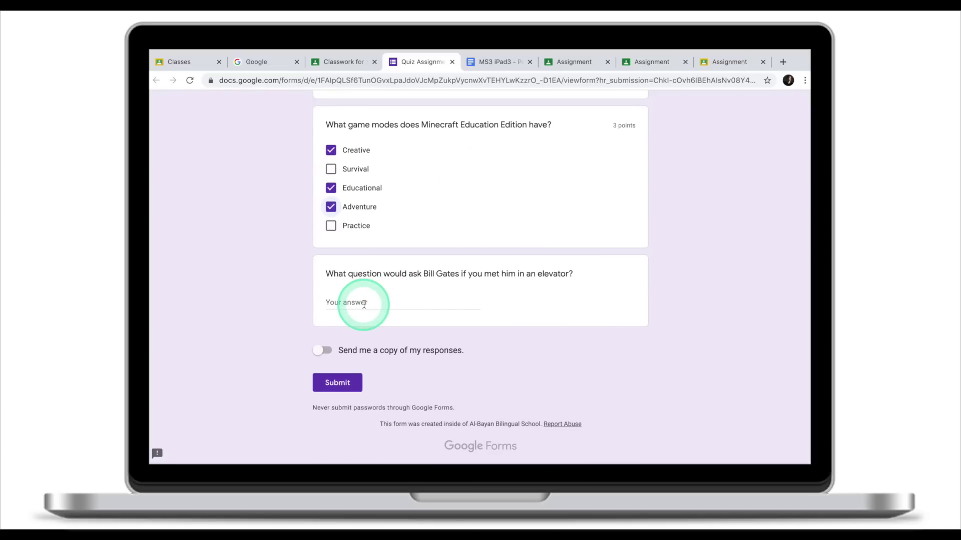
pyautogui.click(343, 303)
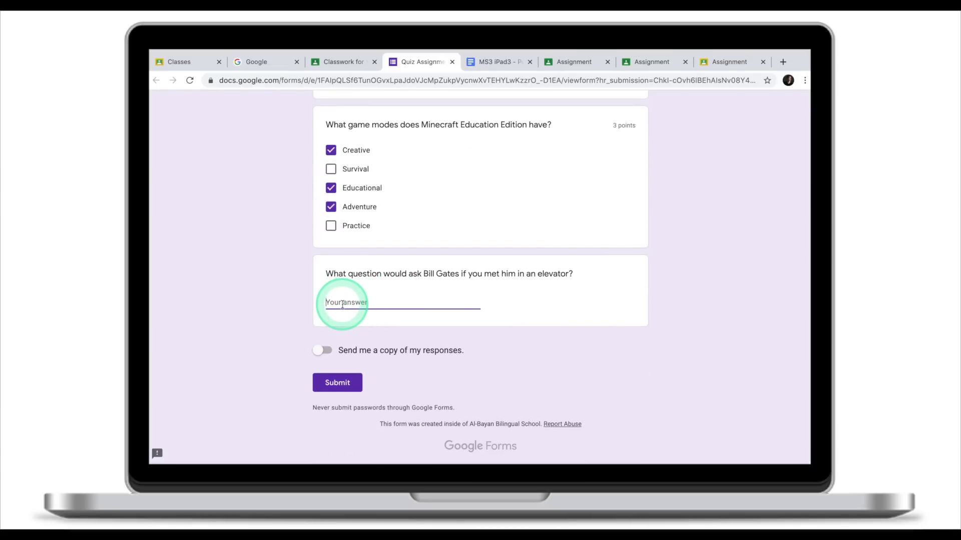
pyautogui.write('What is your f')
pyautogui.write('avorite book?')
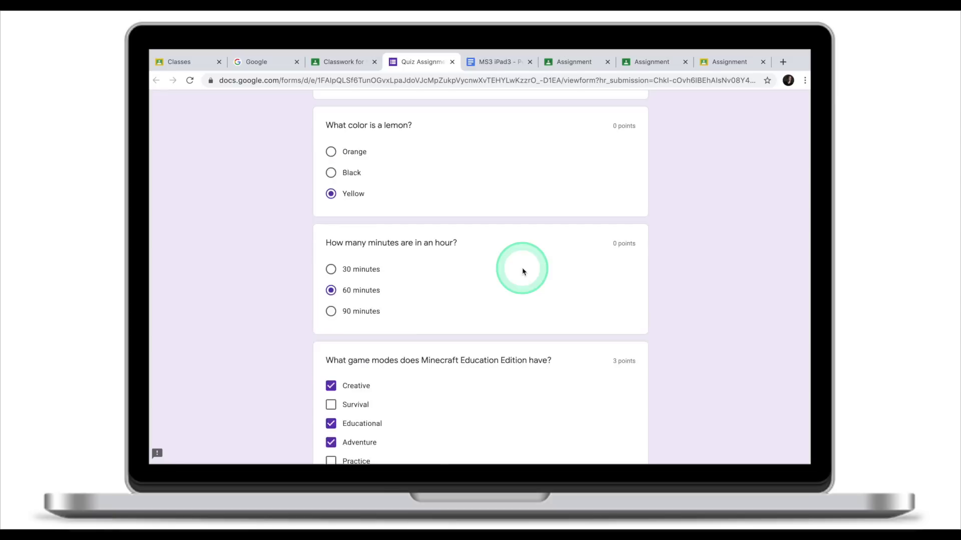
pyautogui.scroll(-5, 523, 270)
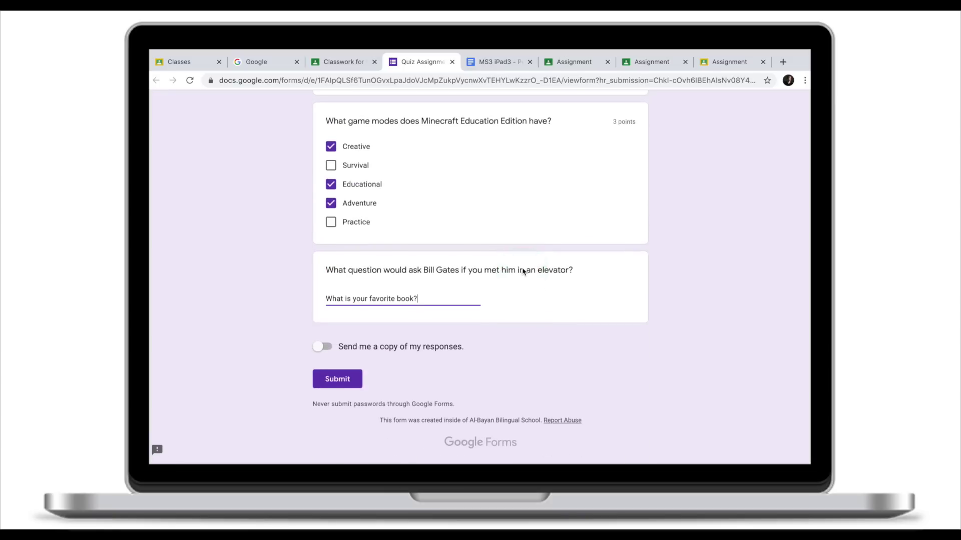
pyautogui.click(339, 382)
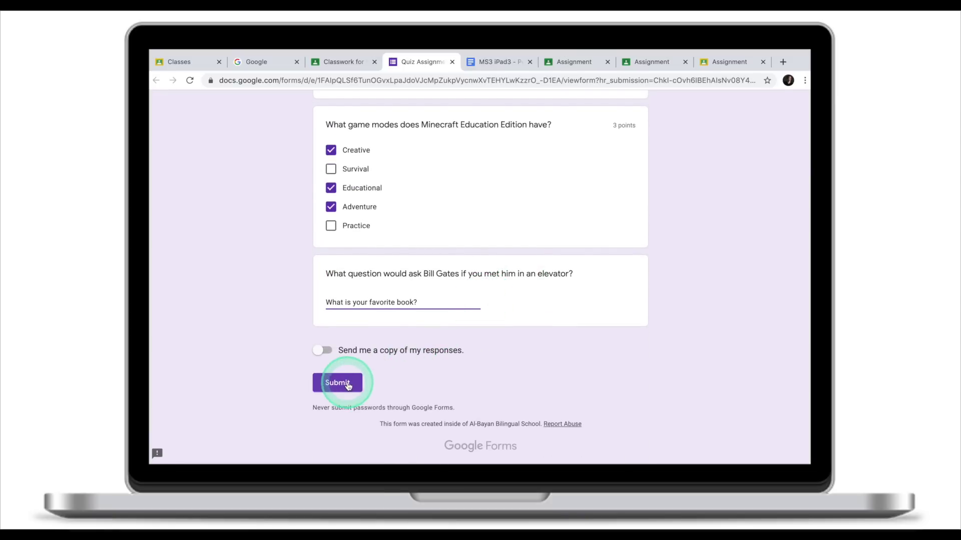
# - Back in Classroom, reload the Quiz Assignment to see Graded 2/3, then return to Classwork
pyautogui.click(537, 178)
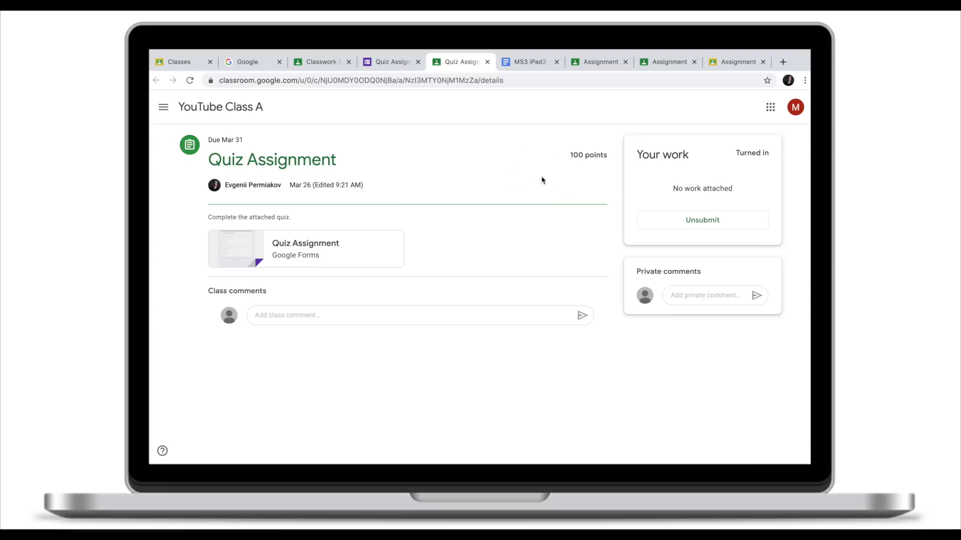
pyautogui.click(506, 133)
pyautogui.click(562, 155)
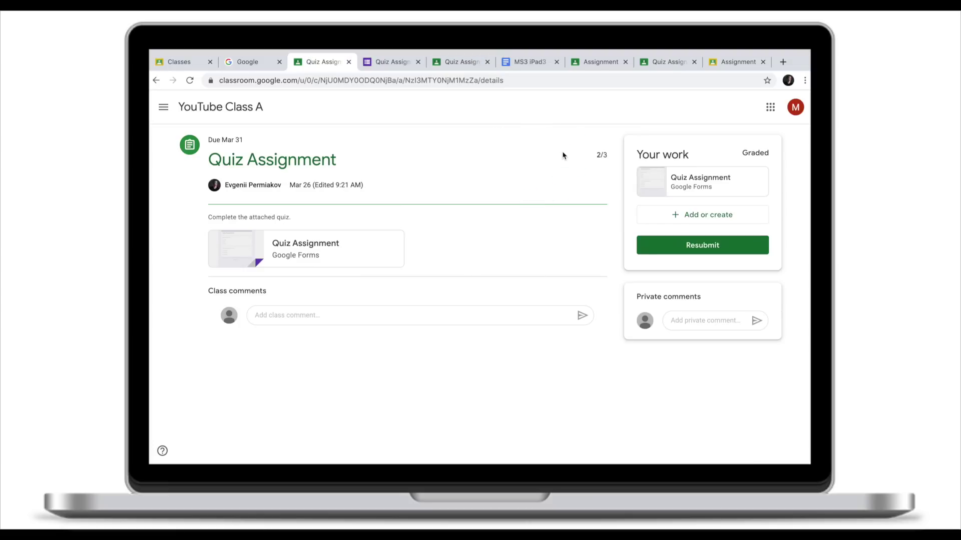
pyautogui.click(563, 155)
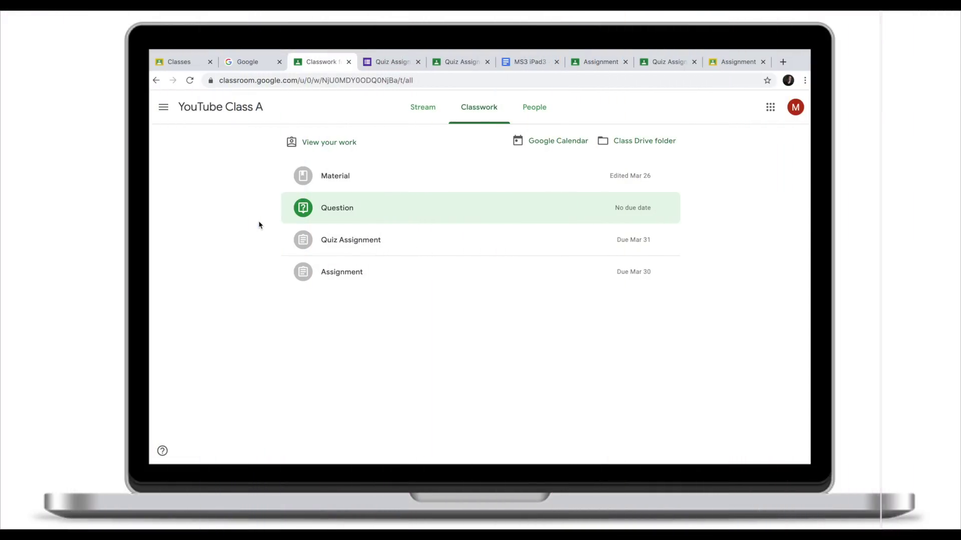
# - Expand the Question row to show its Trolley Problem YouTube video prompt
pyautogui.click(261, 224)
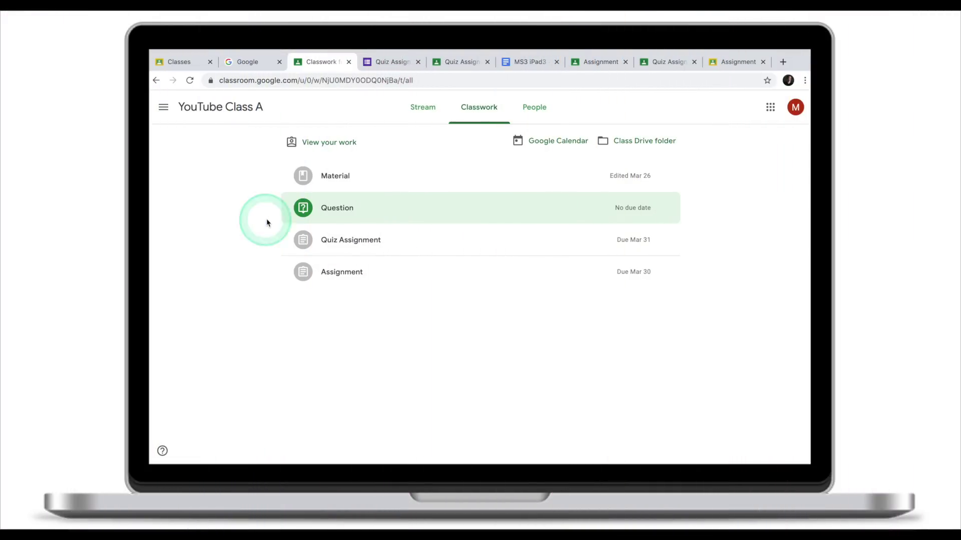
pyautogui.click(329, 213)
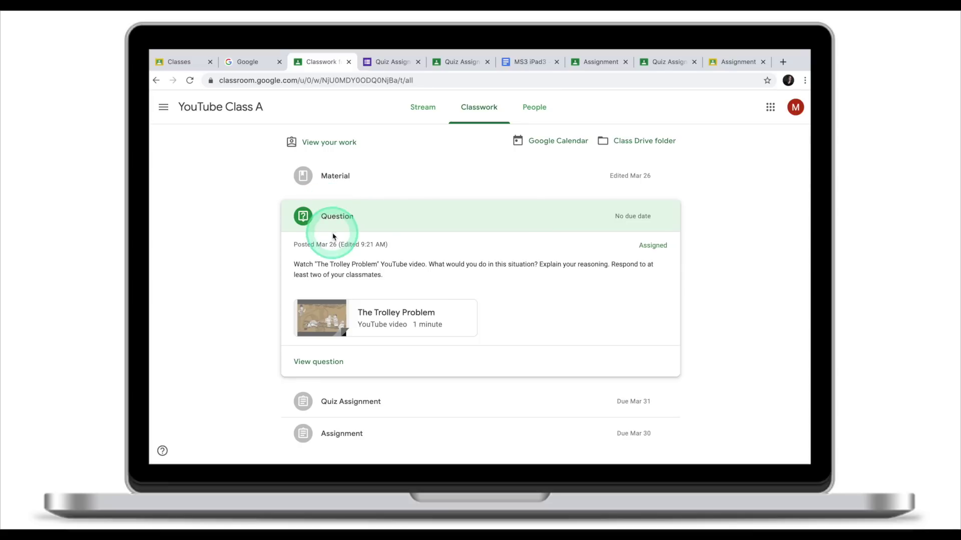
pyautogui.scroll(-1, 322, 230)
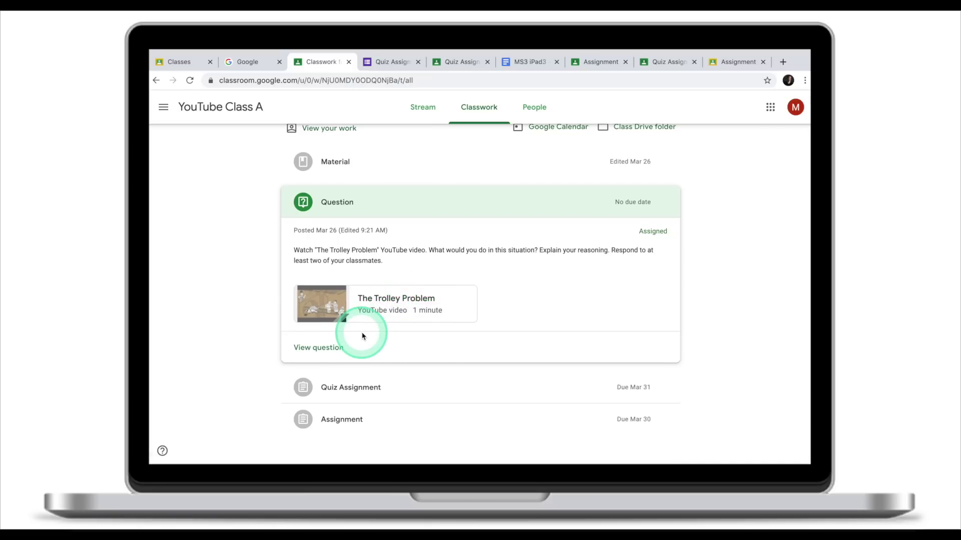
# - Answer the Question with 'This is my answer.' and turn it in
pyautogui.click(312, 349)
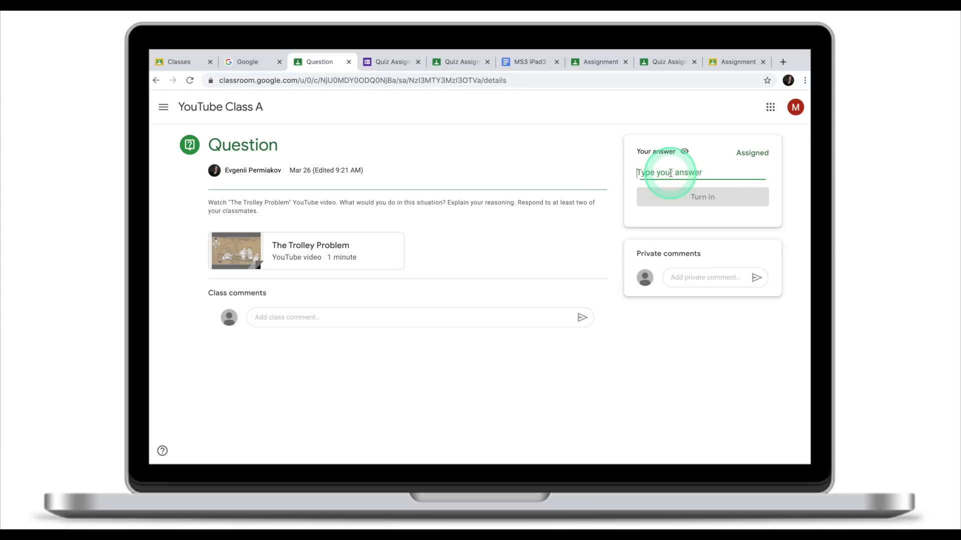
pyautogui.write('This is my answer.')
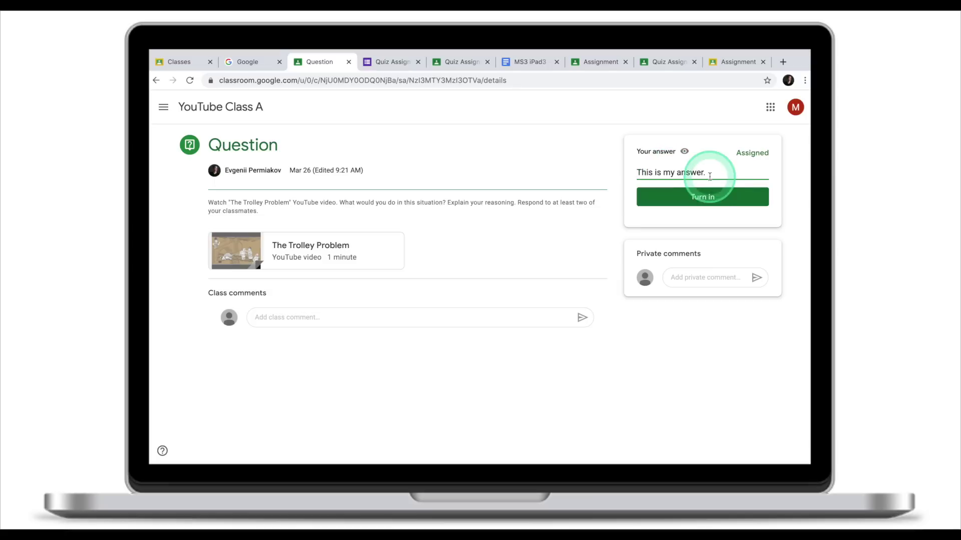
pyautogui.click(703, 196)
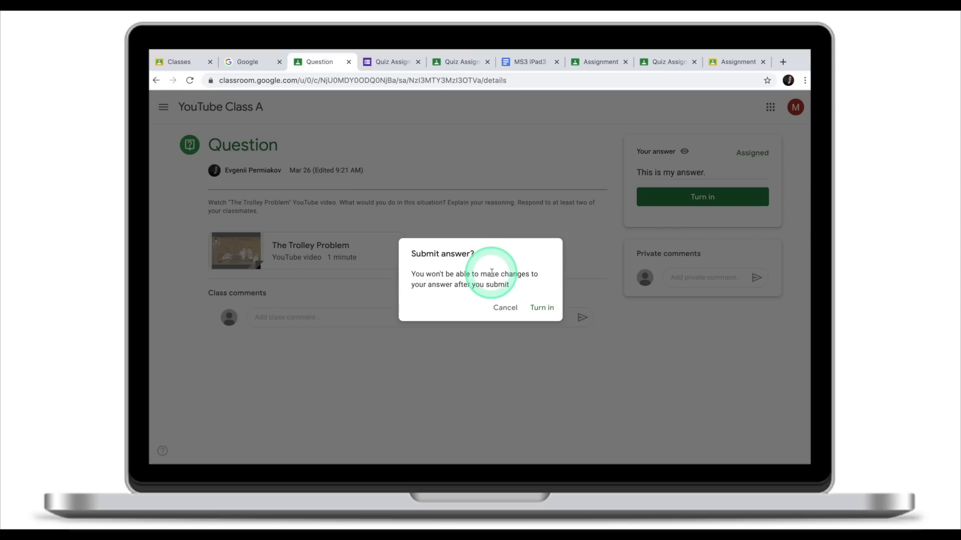
pyautogui.click(542, 310)
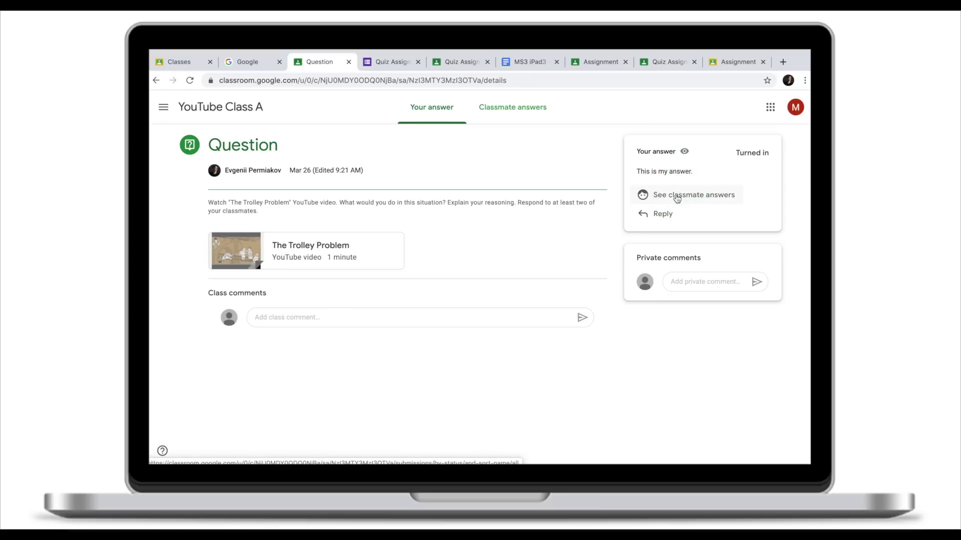
# - Reply 'Why do you think this approach is the most humanistic?' to a classmate's utilitarian answer
pyautogui.click(677, 199)
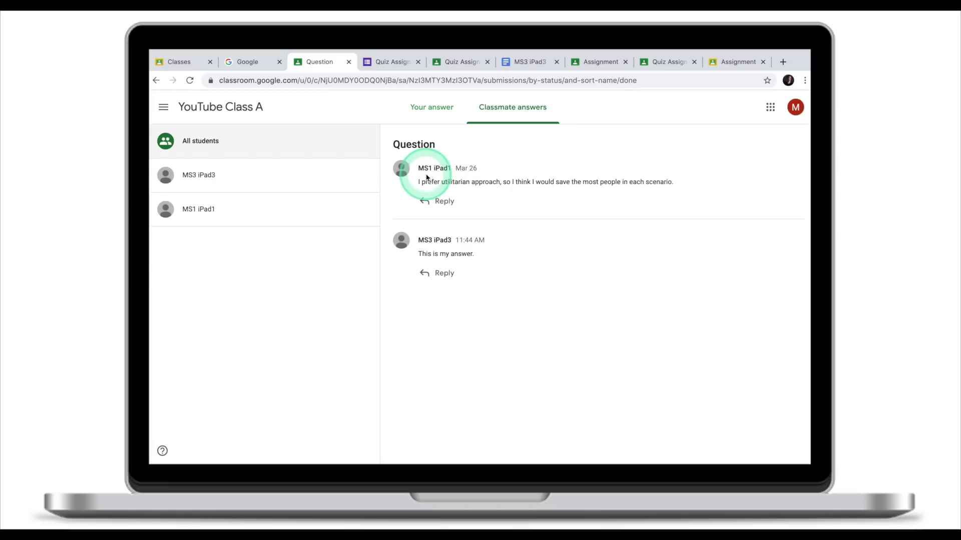
pyautogui.click(434, 201)
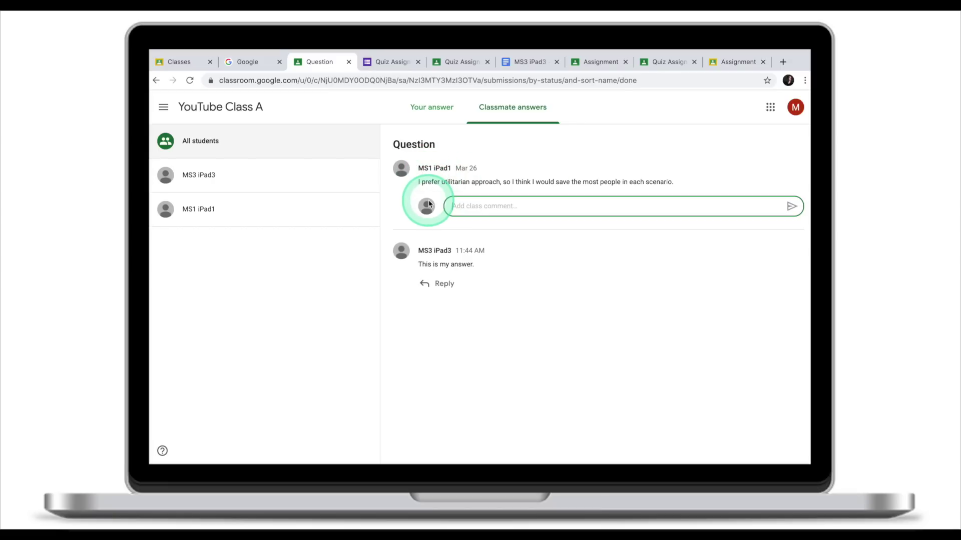
pyautogui.write('Why do you think this approach ')
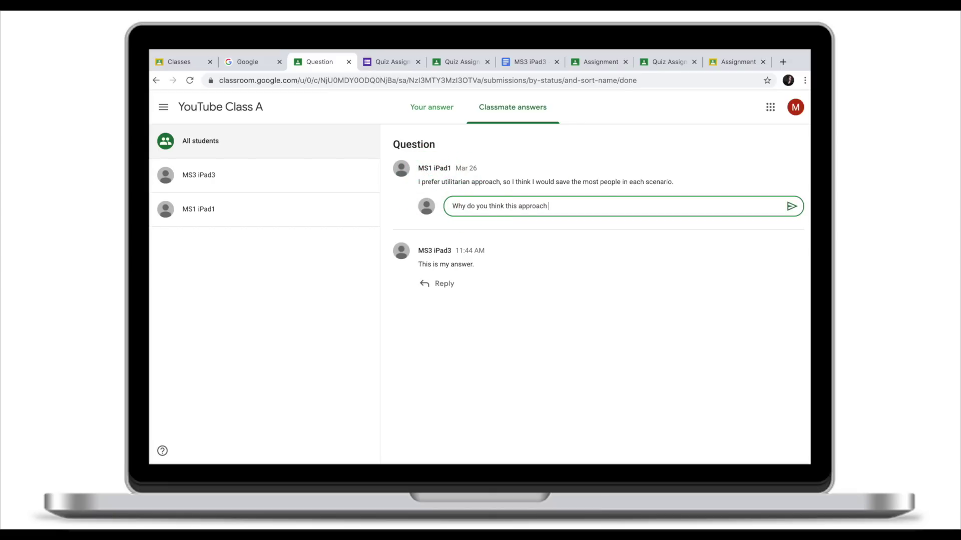
pyautogui.write('is the most humanistic?')
pyautogui.click(791, 206)
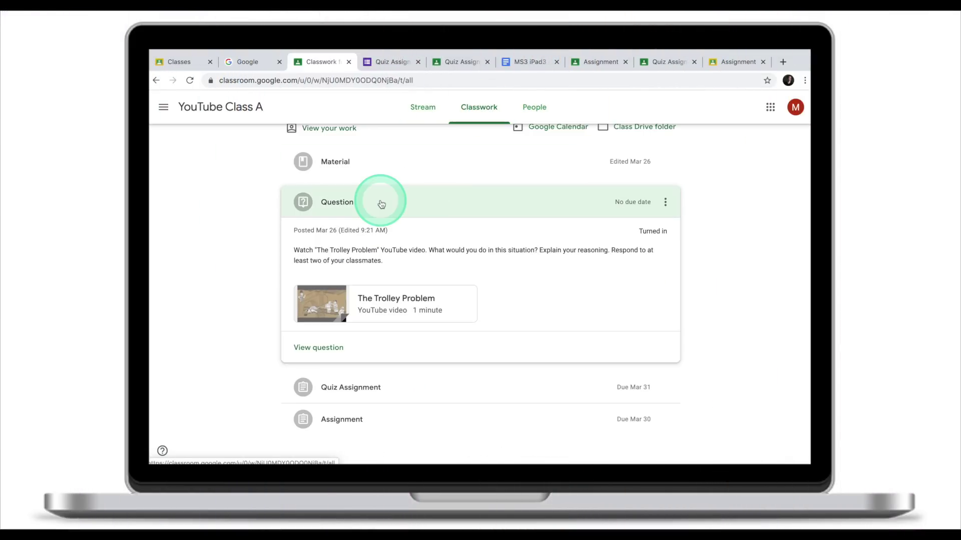
# - Collapse the Question post and expand the Material post with its 13-minute Basic multiplication video
pyautogui.click(382, 204)
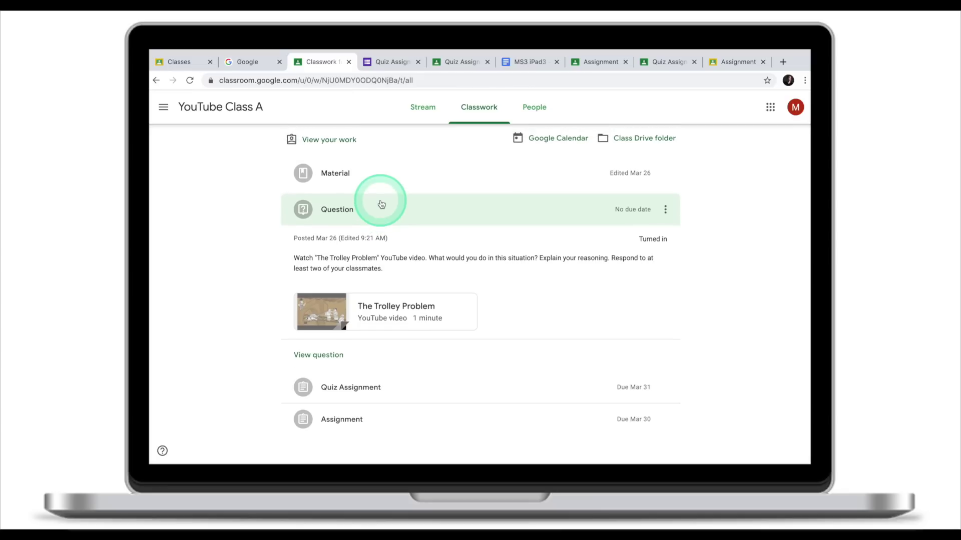
pyautogui.click(364, 181)
pyautogui.click(217, 220)
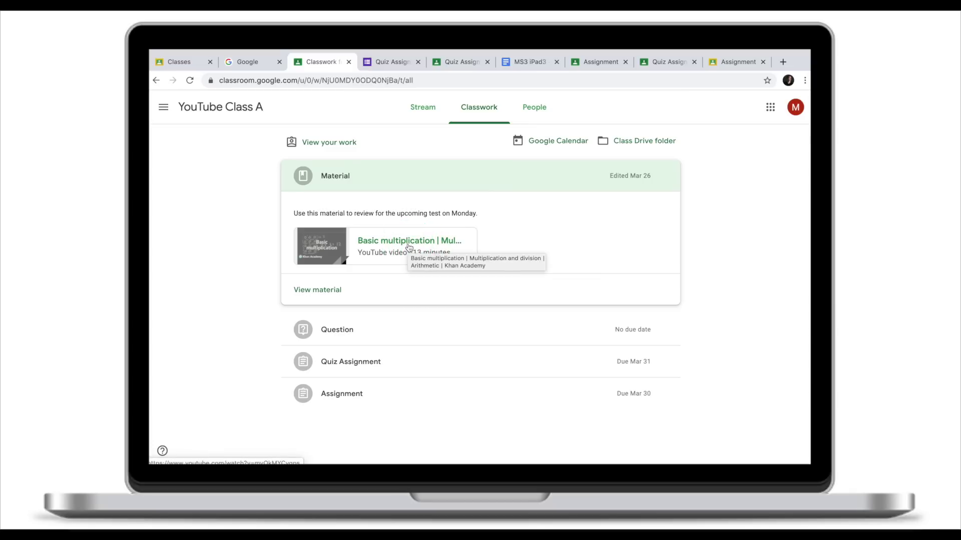
# - View the Material's details page with the Monday test review note and class comments area
pyautogui.click(320, 289)
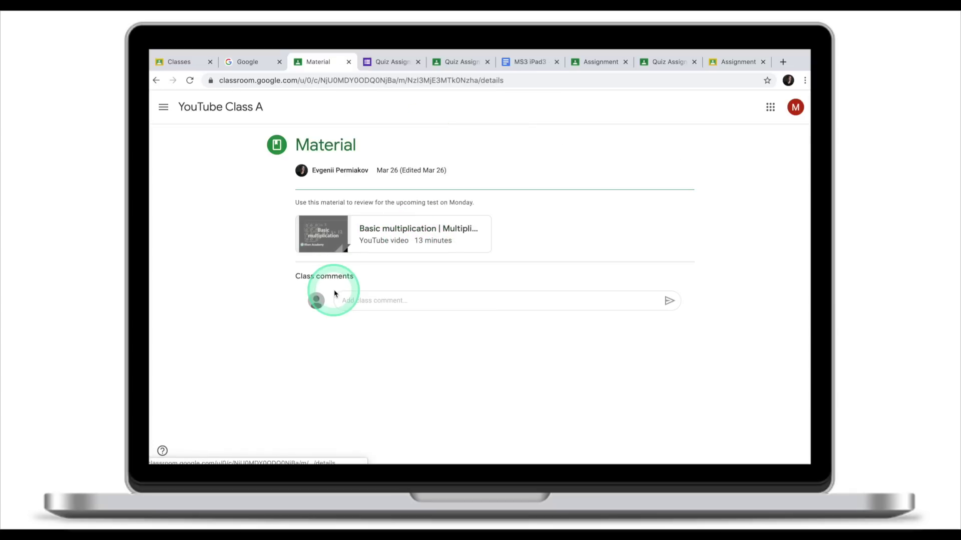